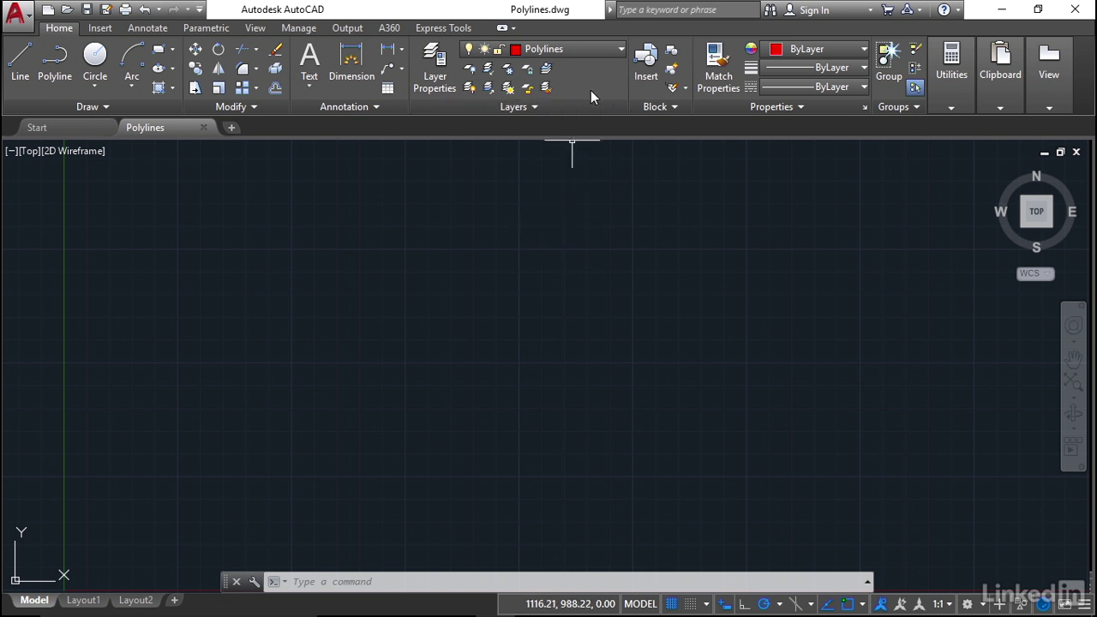
Keep Polylines as the current layer and start a polyline at 300,300
{"action": "left_click", "coordinate": [621, 50]}
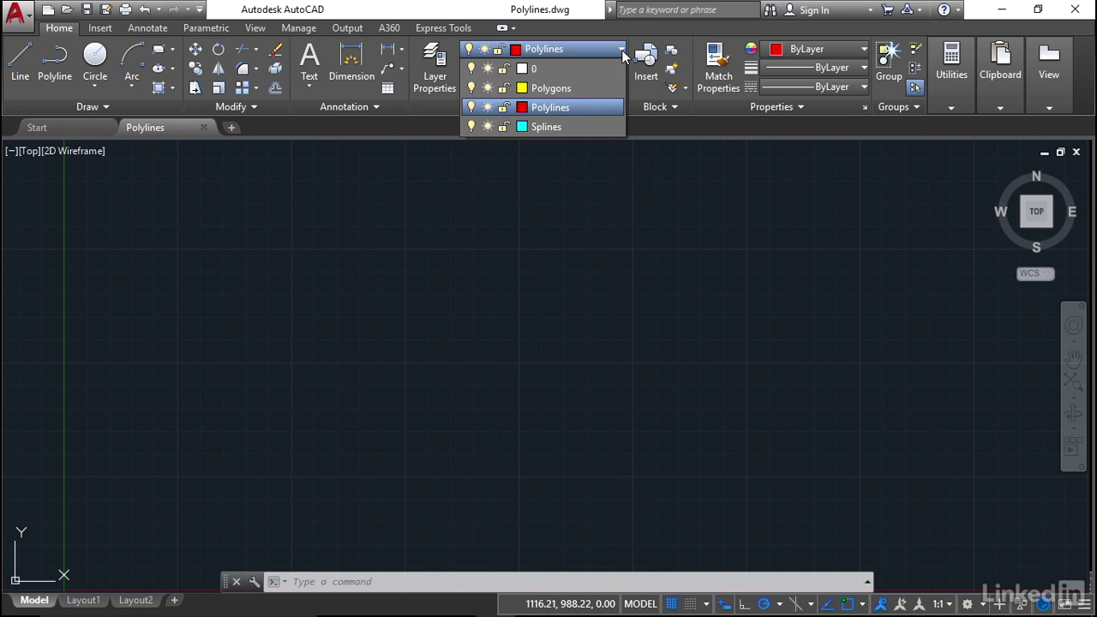
{"action": "left_click", "coordinate": [566, 112]}
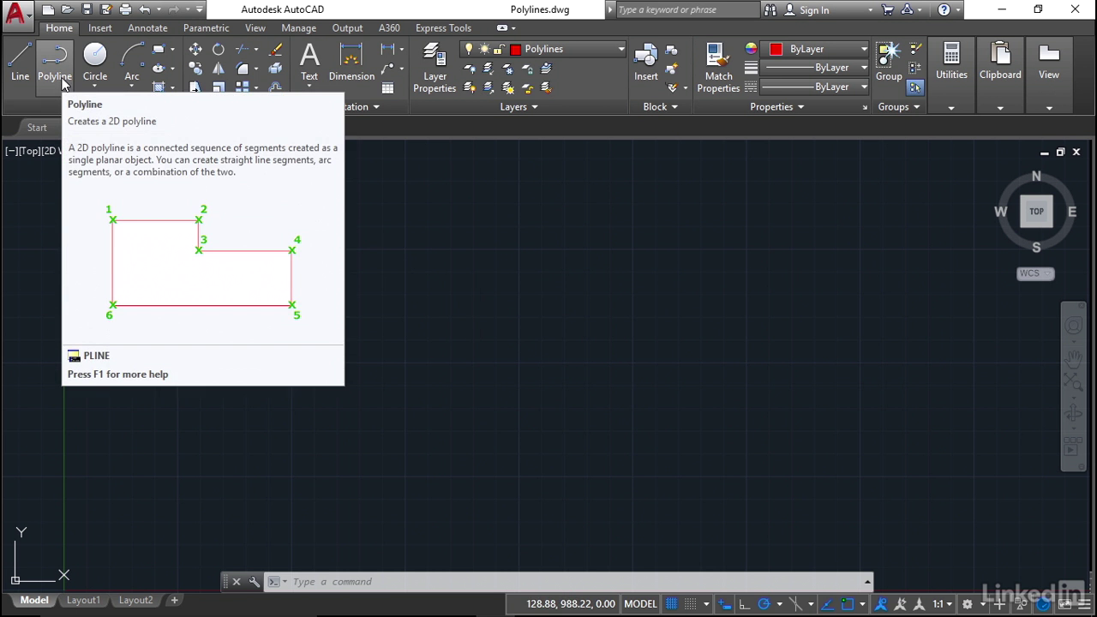
{"action": "left_click", "coordinate": [55, 69]}
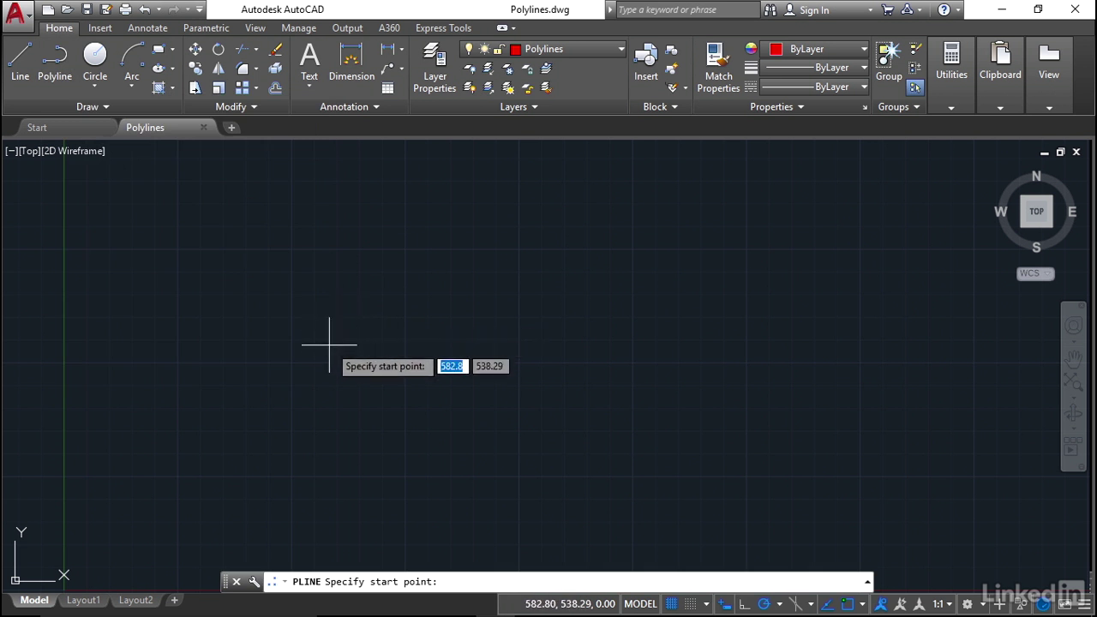
{"action": "type", "text": "300"}
{"action": "key", "text": "Tab"}
{"action": "type", "text": "300"}
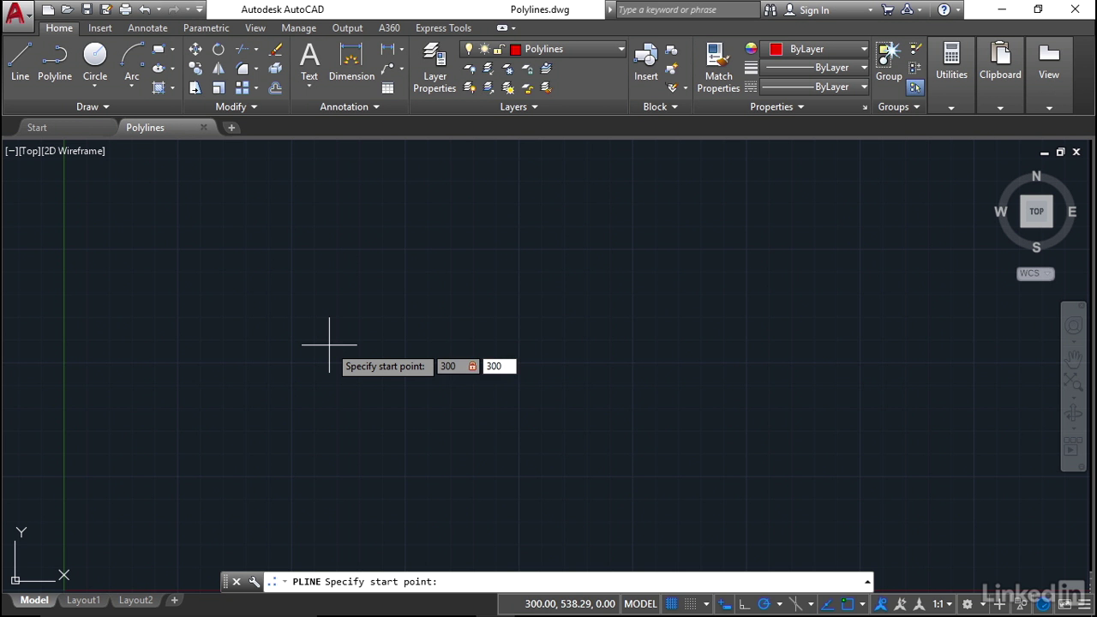
{"action": "key", "text": "Return"}
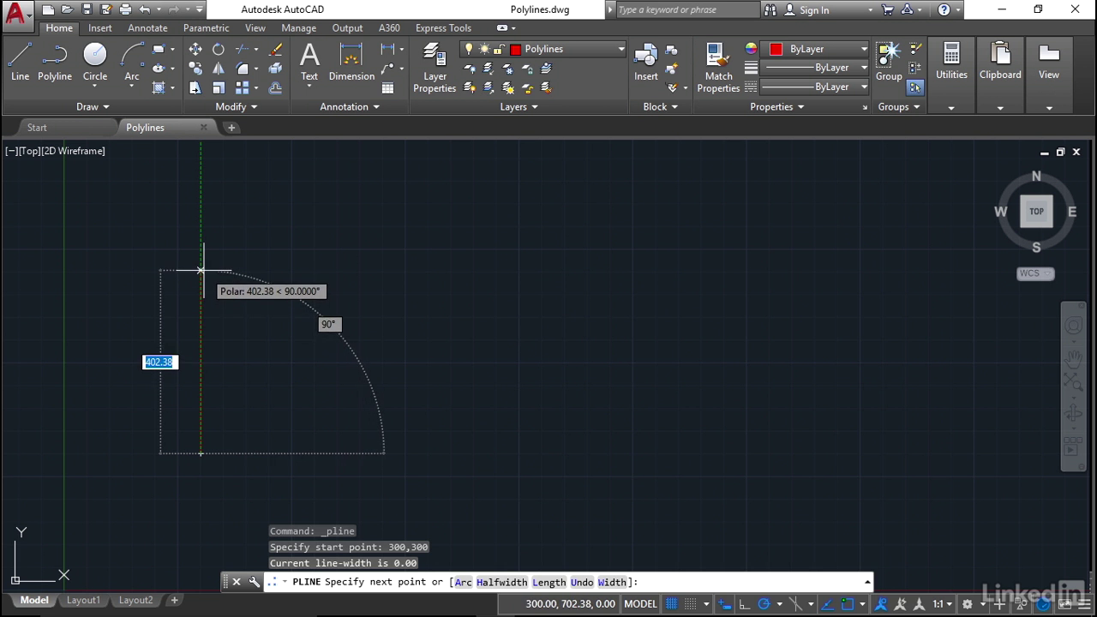
Draw the polyline's first two straight segments: 500 vertically upward, followed by 1200 horizontally to the right
{"action": "type", "text": "500"}
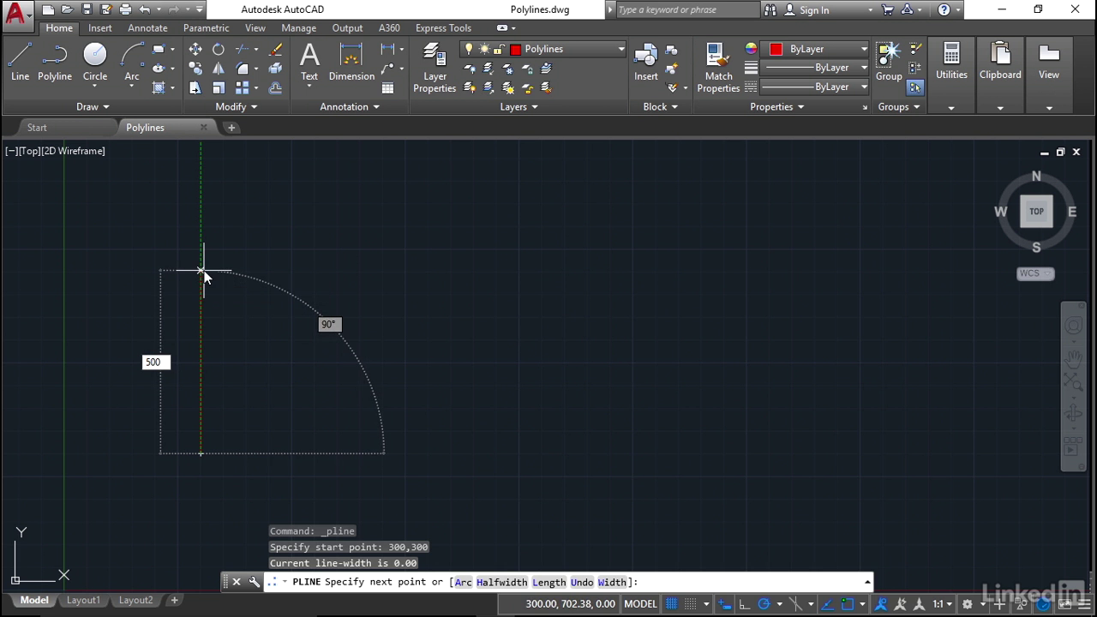
{"action": "key", "text": "Return"}
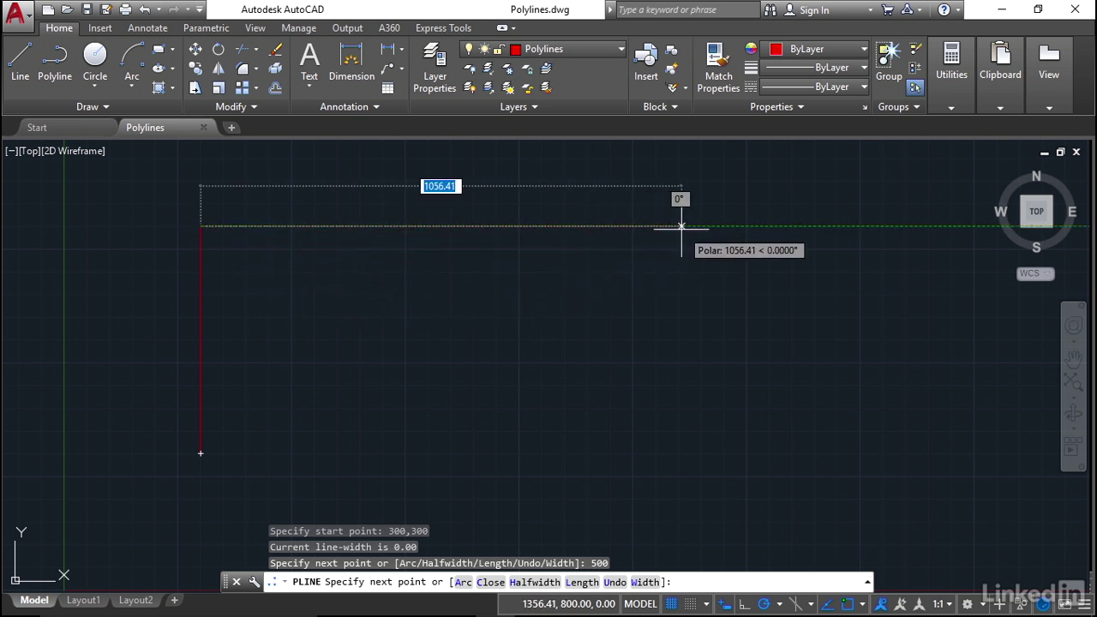
{"action": "type", "text": "1200"}
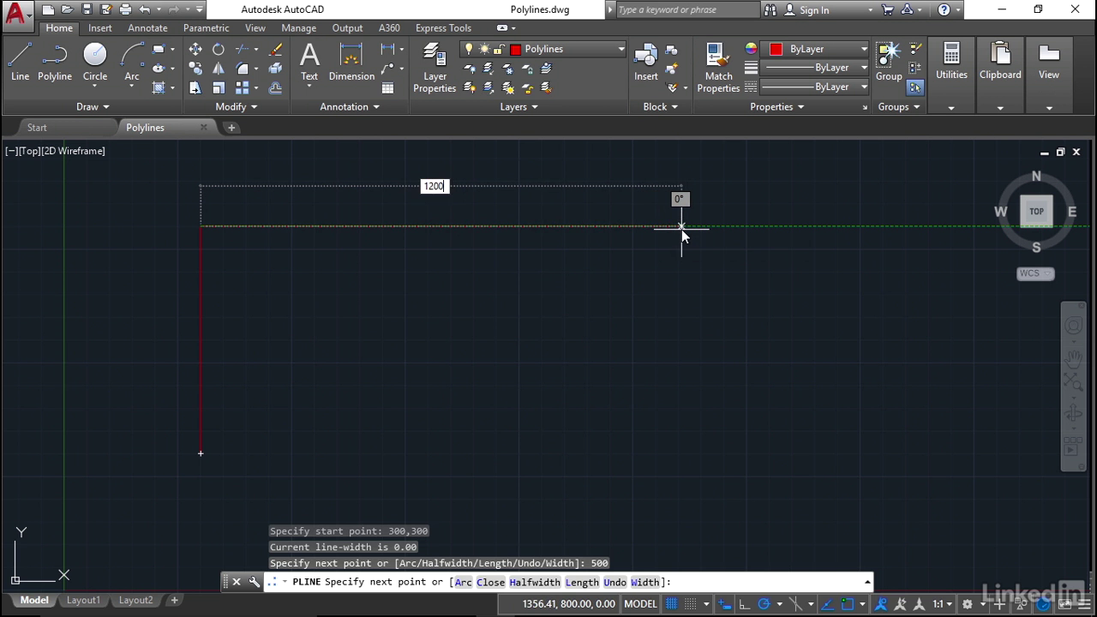
{"action": "key", "text": "Return"}
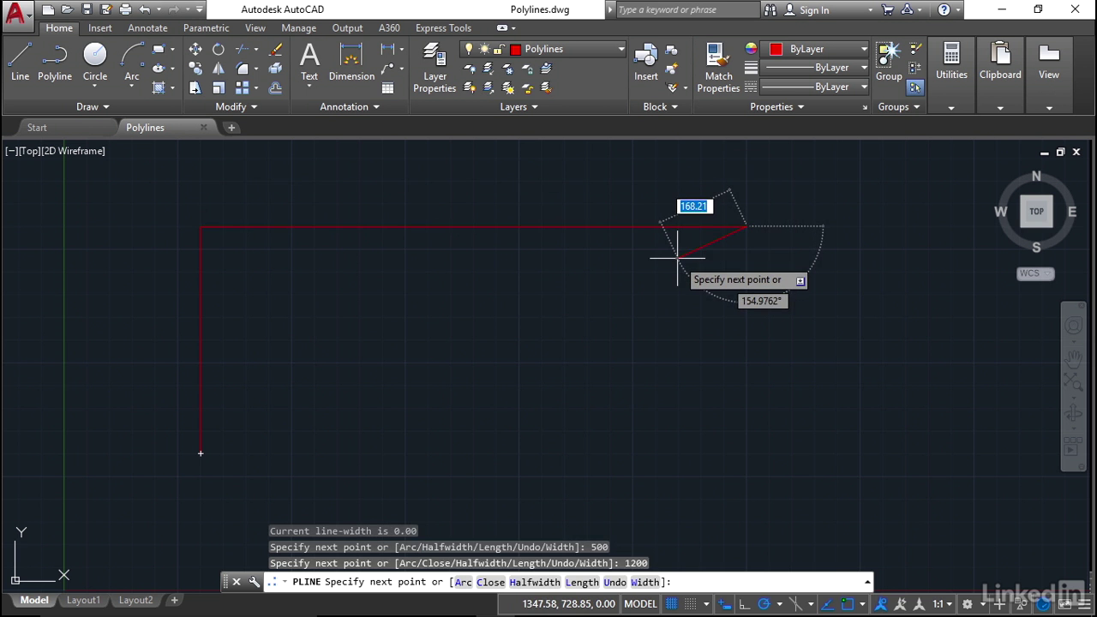
Switch the polyline to Arc and add a semicircular segment ending 500 straight below the horizontal segment's right end
{"action": "right_click", "coordinate": [698, 296]}
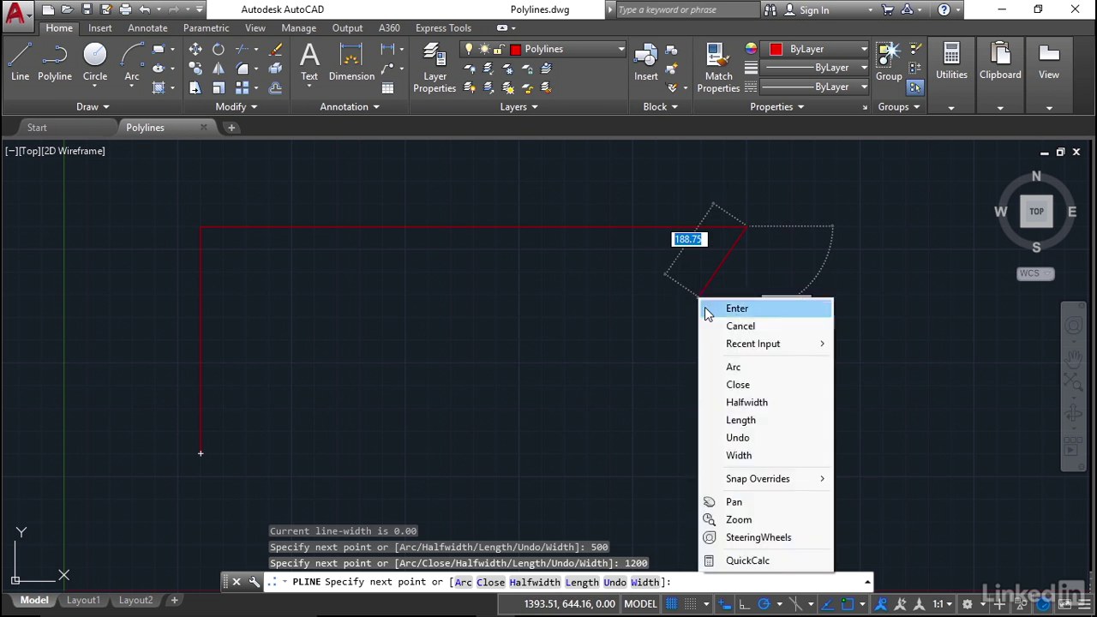
{"action": "left_click", "coordinate": [750, 367]}
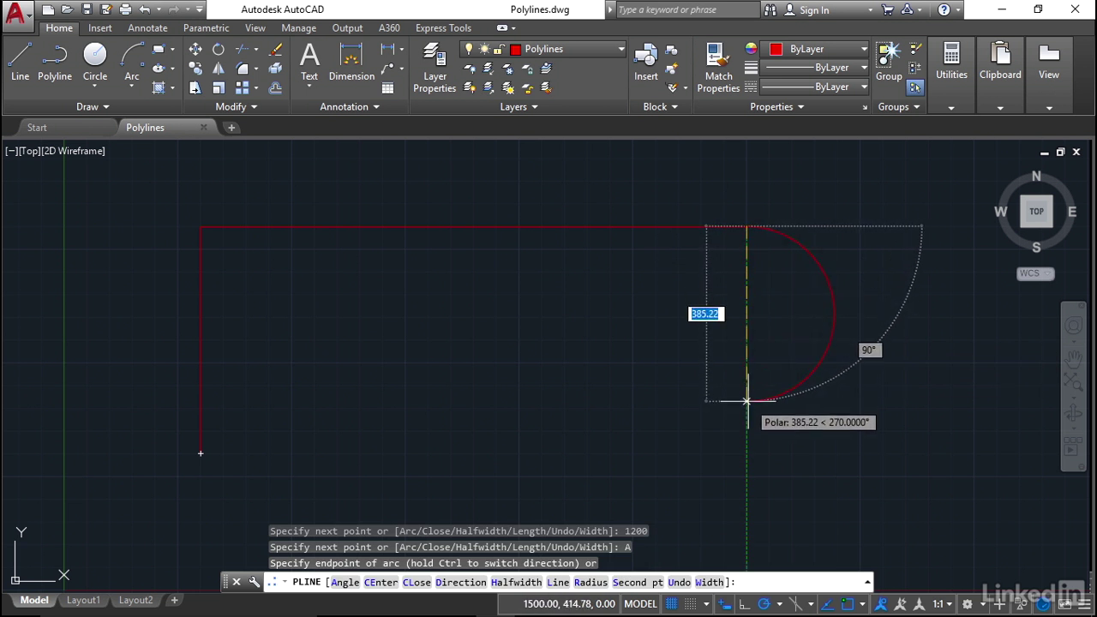
{"action": "type", "text": "500"}
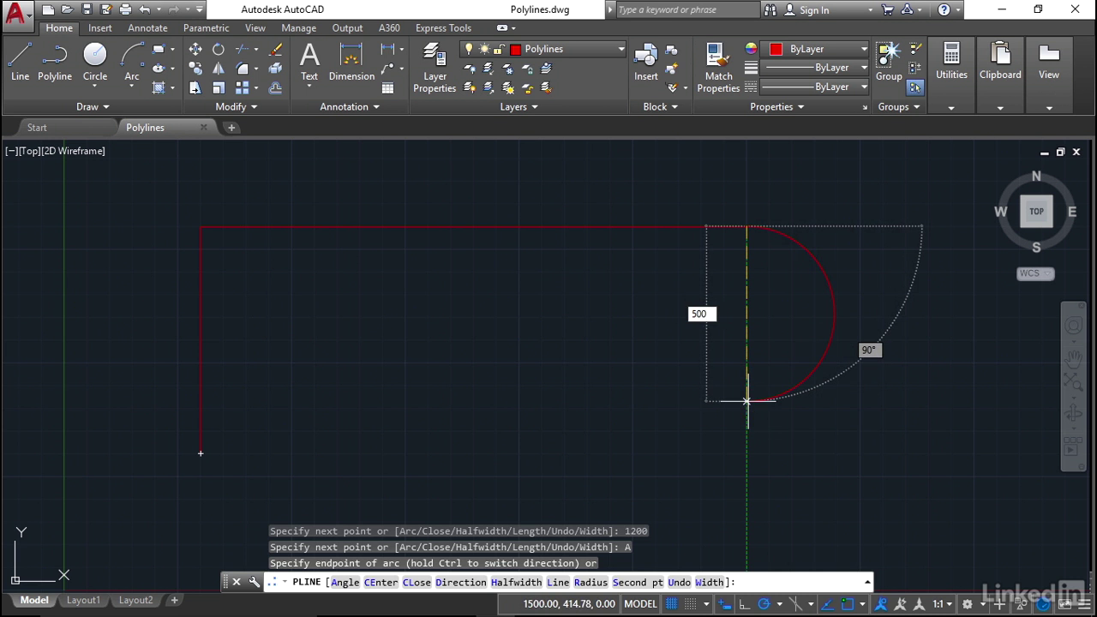
{"action": "key", "text": "Return"}
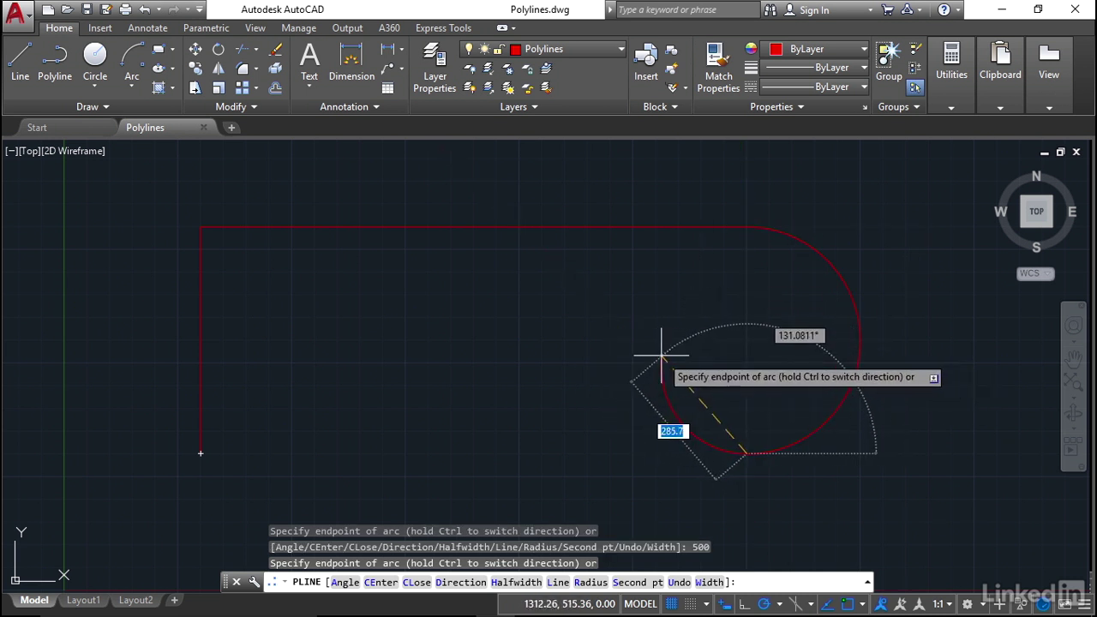
Switch the polyline back to Line and close it to its start point along the bottom edge
{"action": "right_click", "coordinate": [649, 334]}
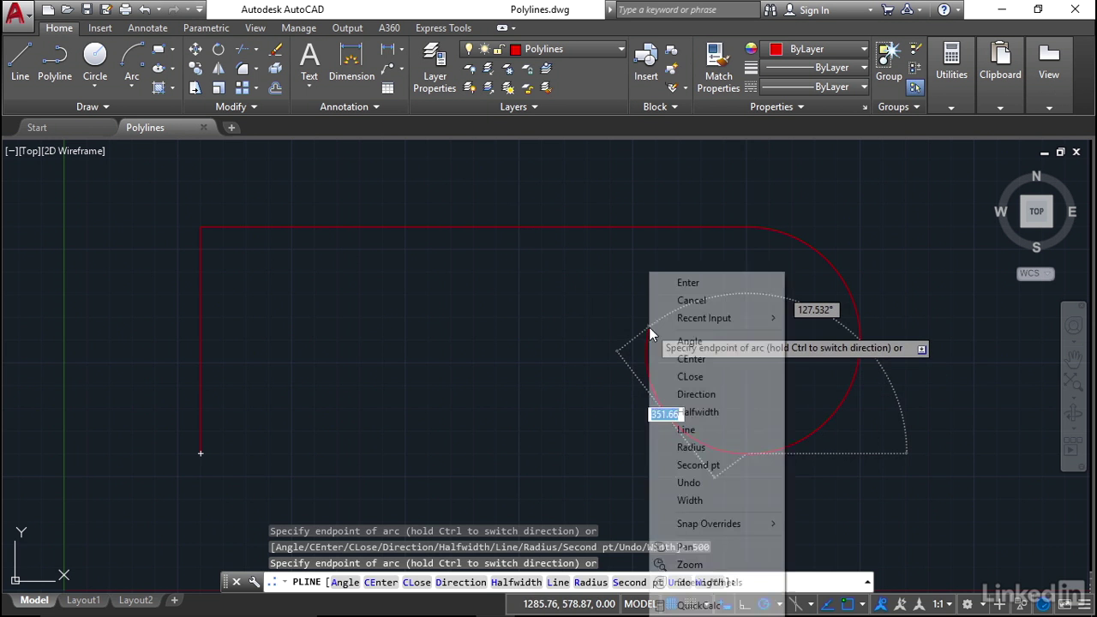
{"action": "left_click", "coordinate": [709, 431]}
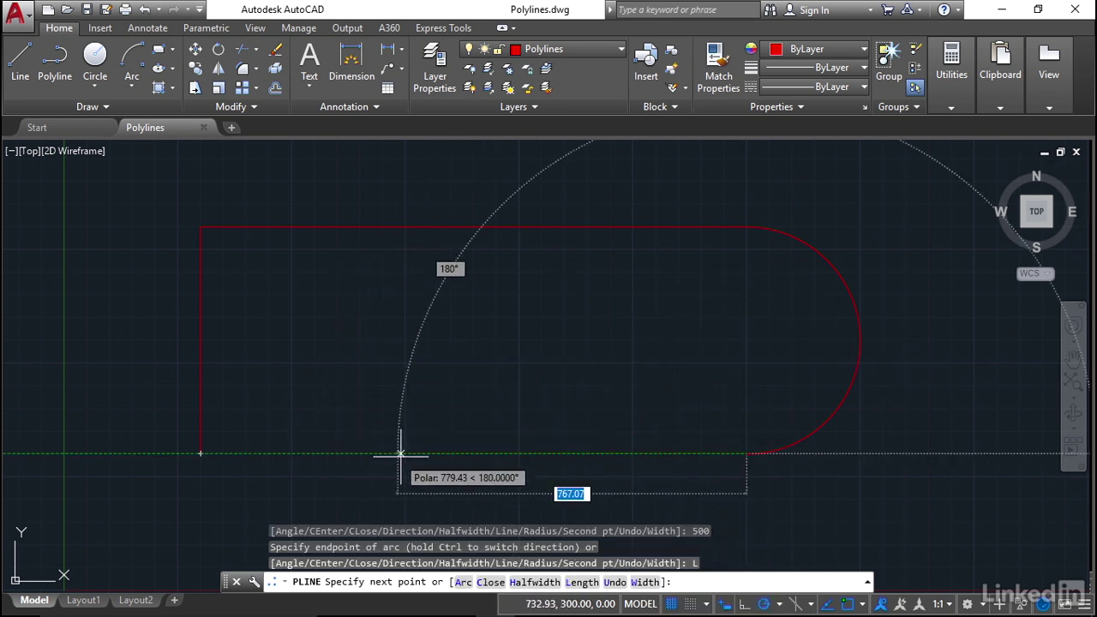
{"action": "right_click", "coordinate": [294, 452]}
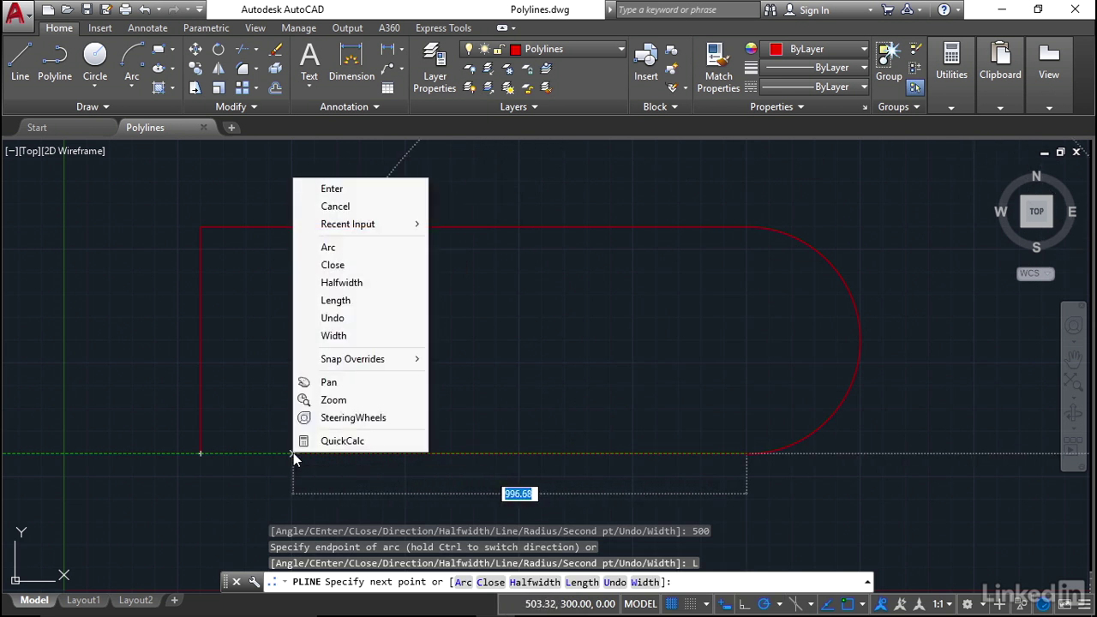
{"action": "left_click", "coordinate": [351, 266]}
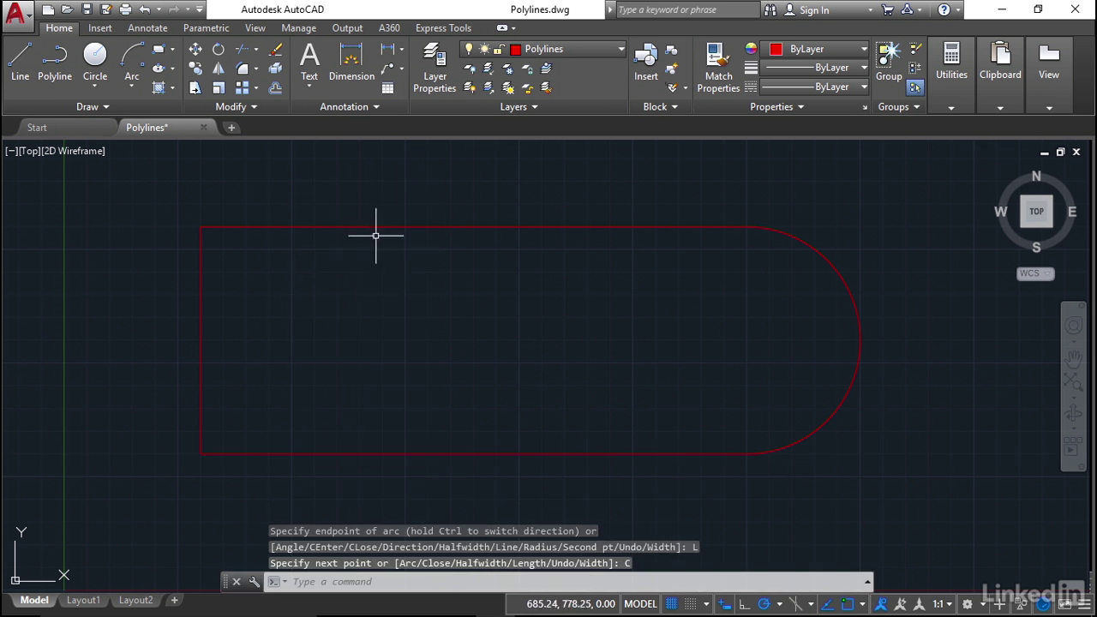
{"action": "mouse_move", "coordinate": [379, 226]}
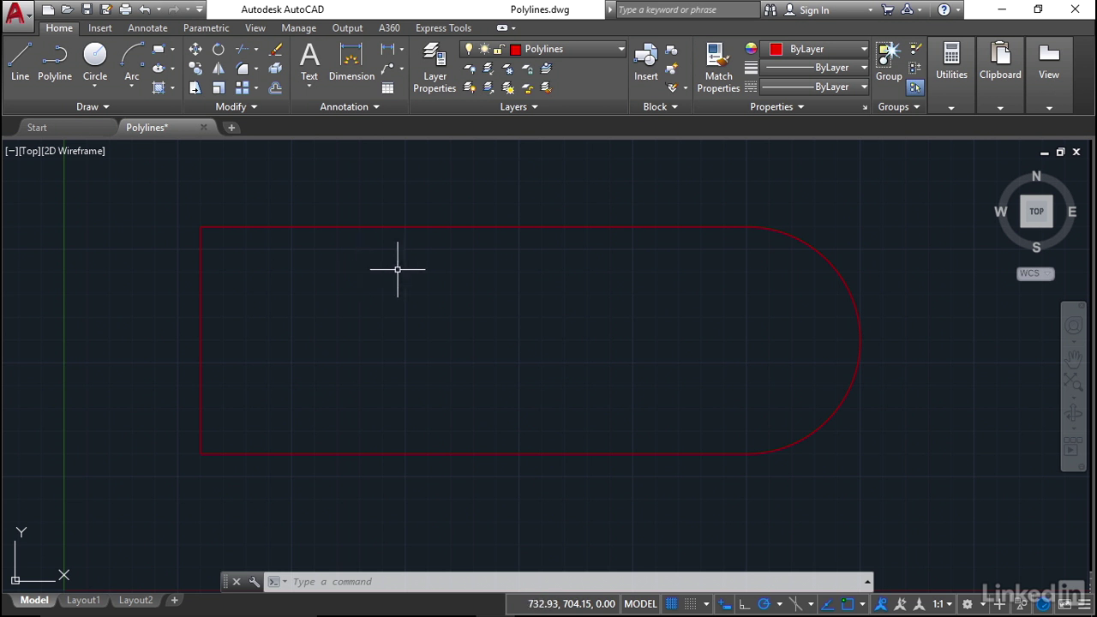
Make Polygons the current layer and start a polygon with 6 sides
{"action": "left_click", "coordinate": [621, 51]}
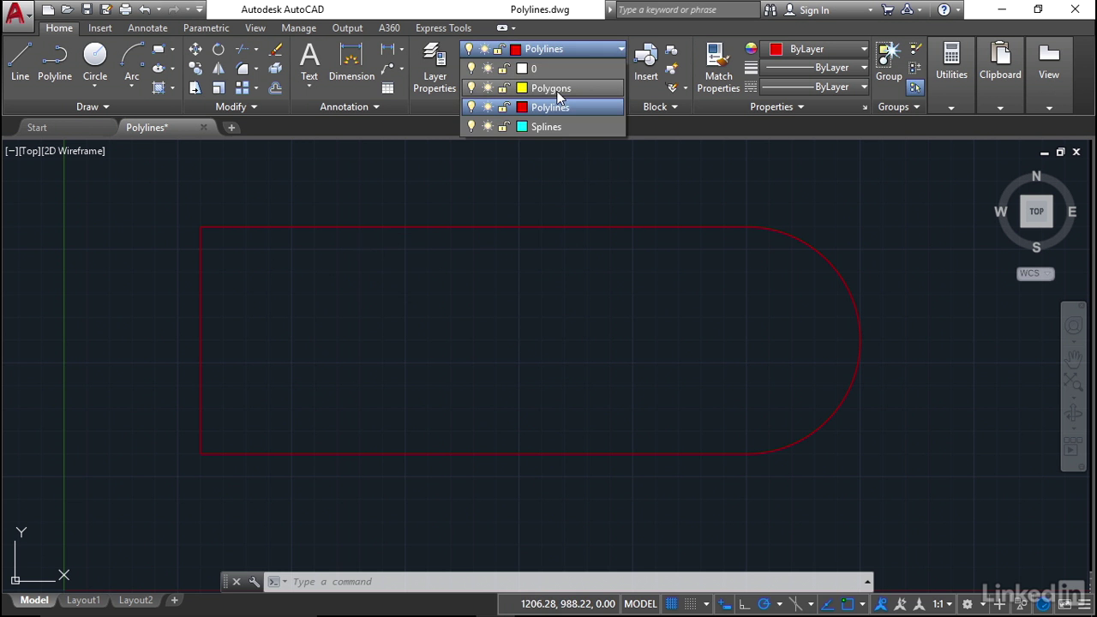
{"action": "left_click", "coordinate": [556, 91]}
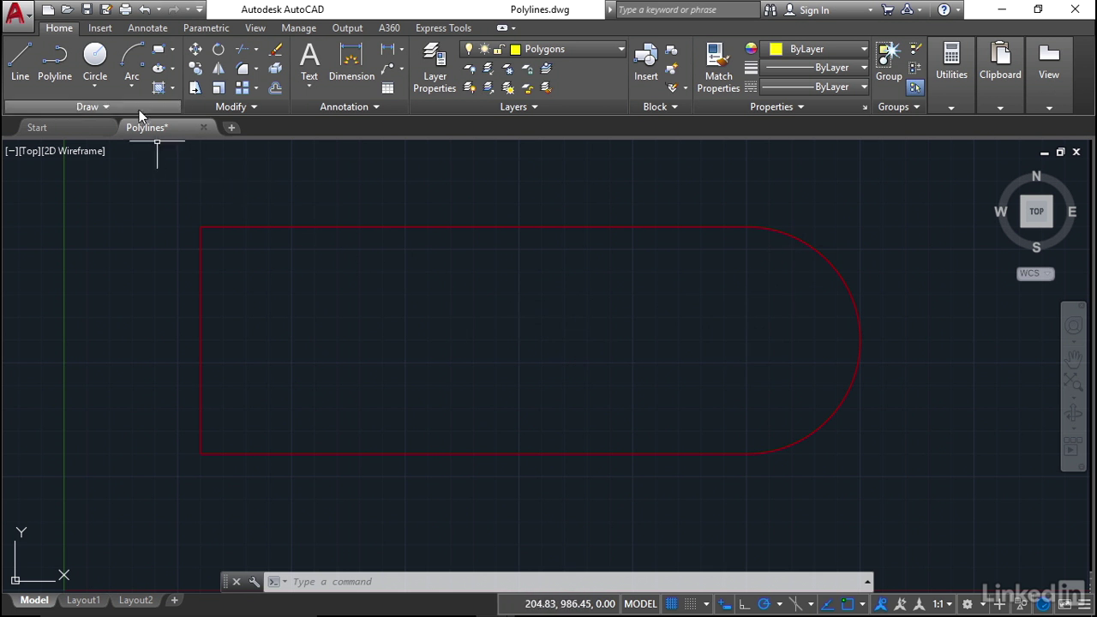
{"action": "left_click", "coordinate": [173, 51]}
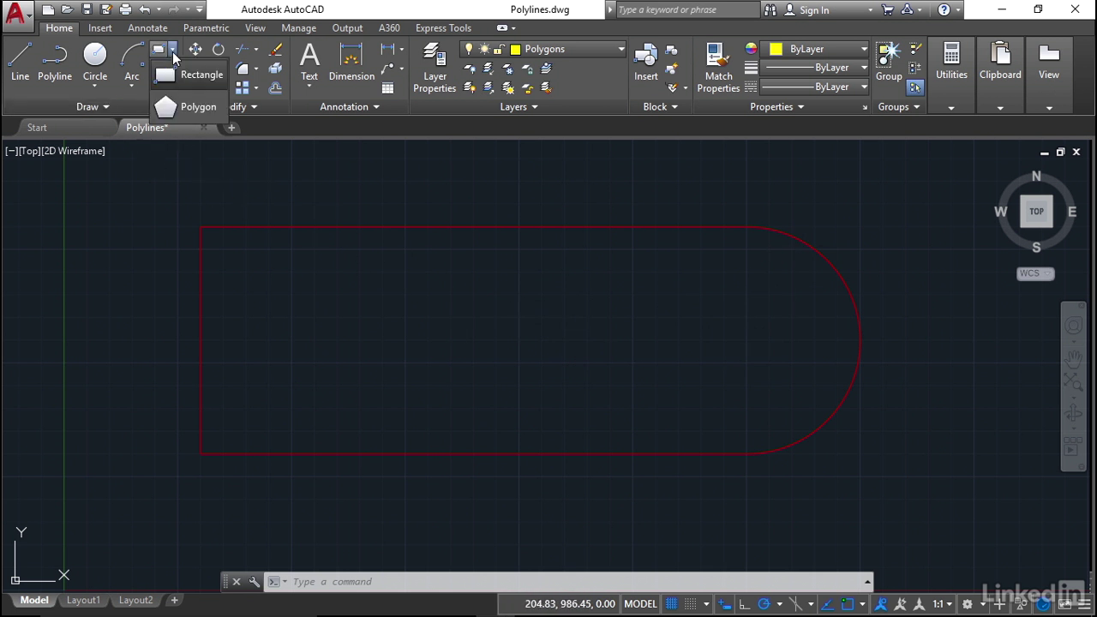
{"action": "left_click", "coordinate": [177, 109]}
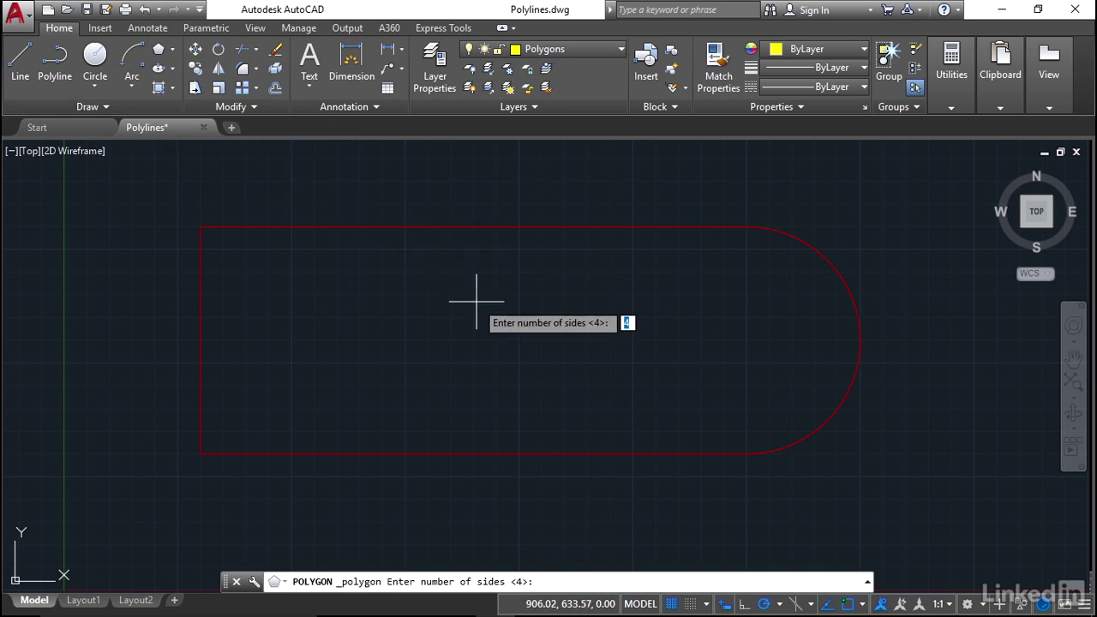
{"action": "type", "text": "6"}
{"action": "key", "text": "Return"}
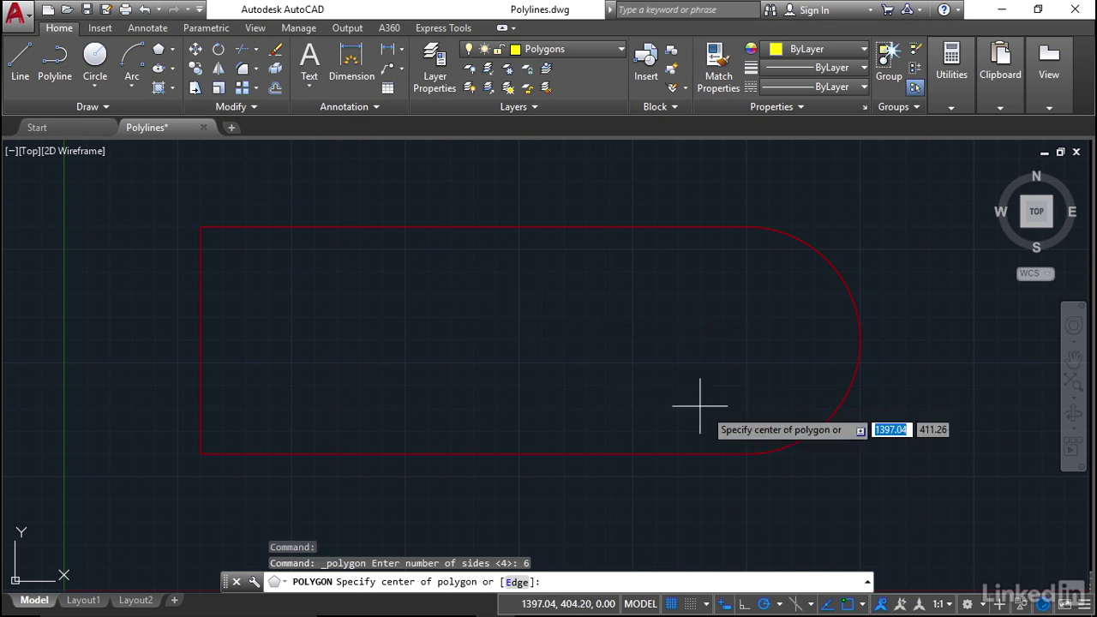
Check the Center object snap and place the hexagon at the arc's center, inscribed in a circle reaching the arc's midpoint
{"action": "left_click", "coordinate": [861, 603]}
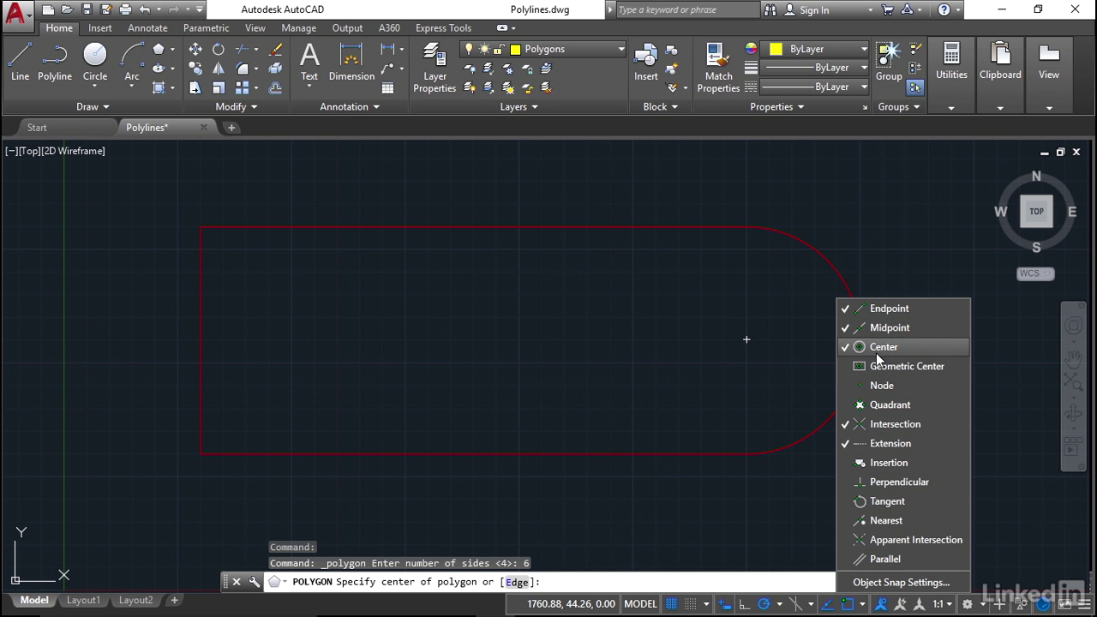
{"action": "left_click", "coordinate": [864, 605]}
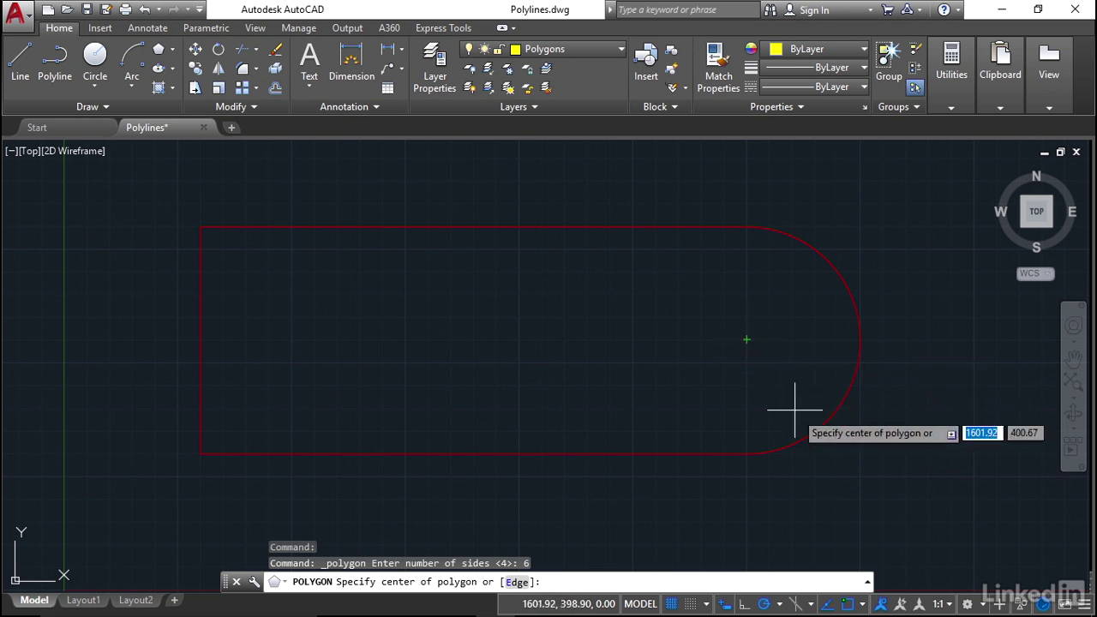
{"action": "left_click", "coordinate": [747, 339]}
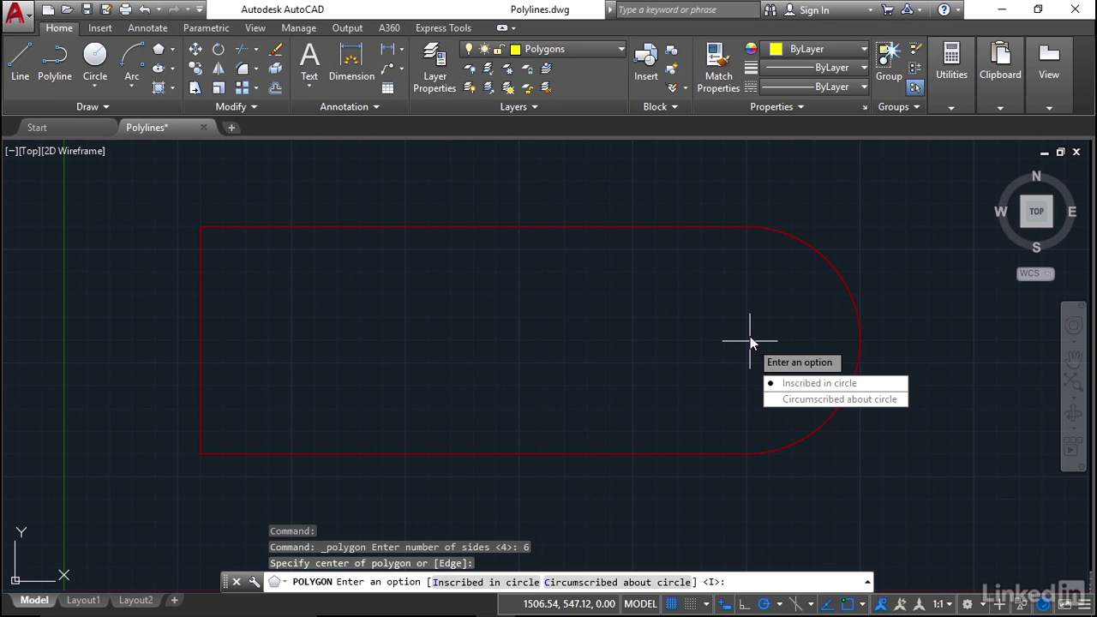
{"action": "left_click", "coordinate": [802, 384]}
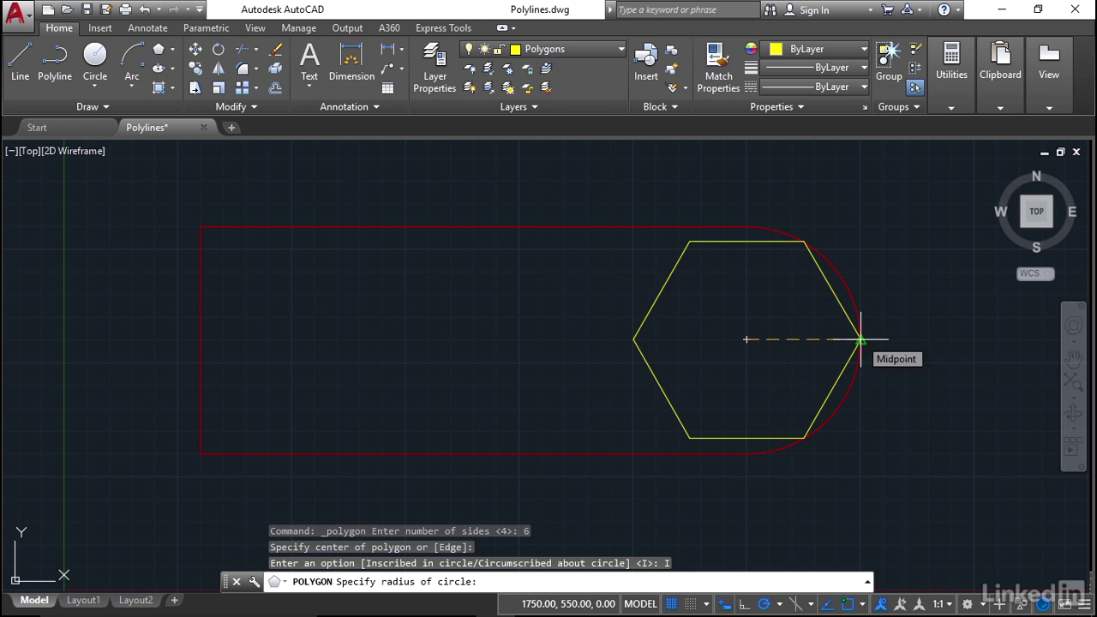
{"action": "left_click", "coordinate": [860, 339]}
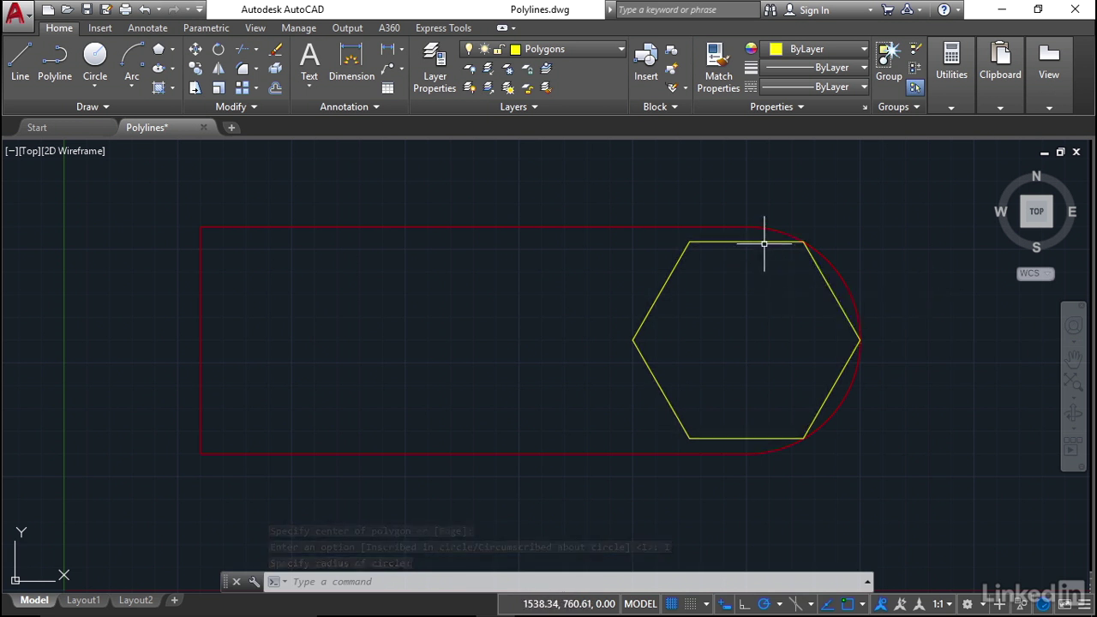
{"action": "mouse_move", "coordinate": [764, 241]}
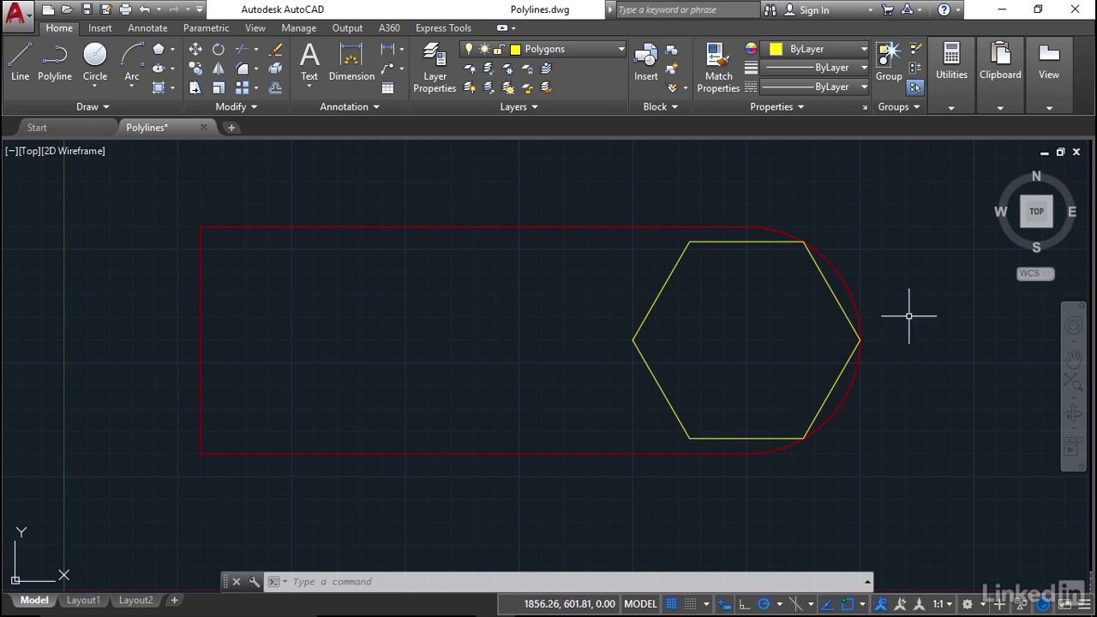
Make Splines the current layer and keep the expanded set of Draw tools pinned open
{"action": "left_click", "coordinate": [621, 50]}
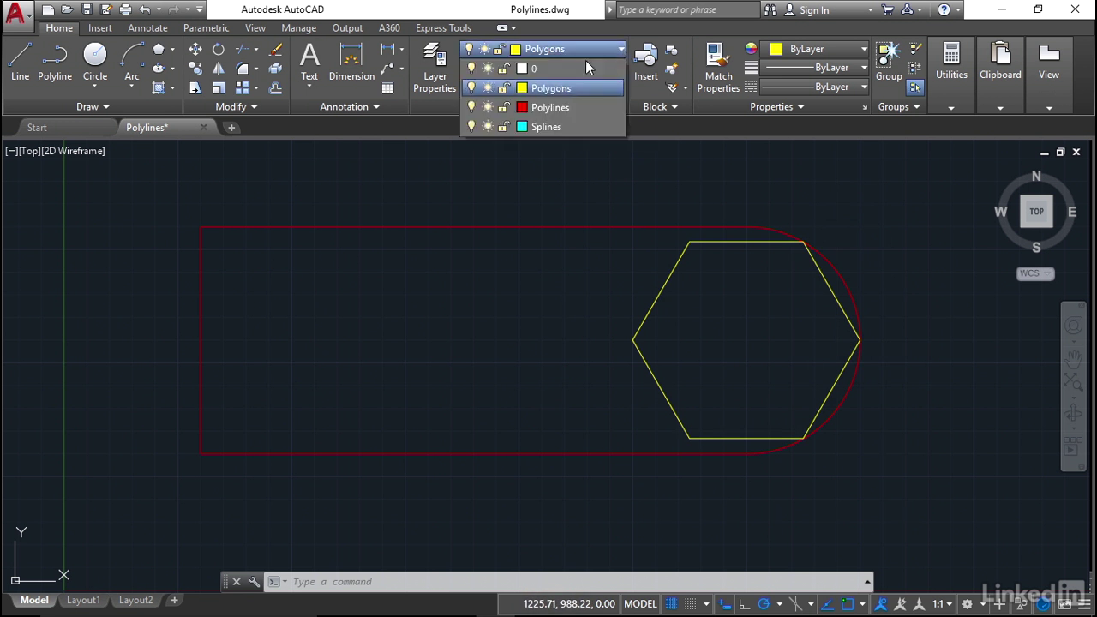
{"action": "left_click", "coordinate": [551, 127]}
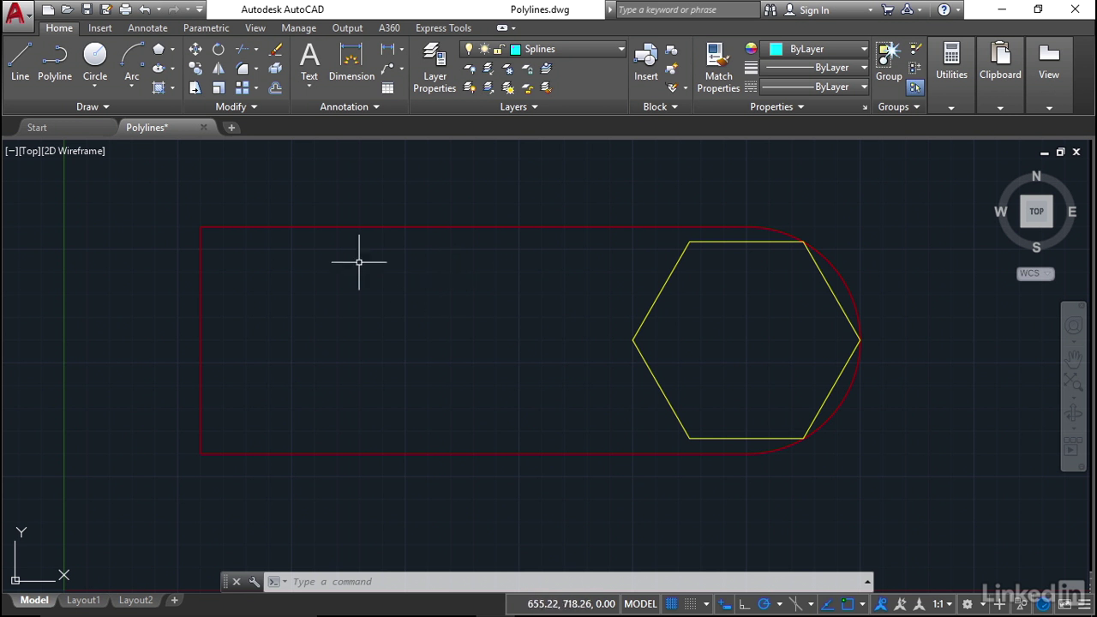
{"action": "left_click", "coordinate": [107, 107]}
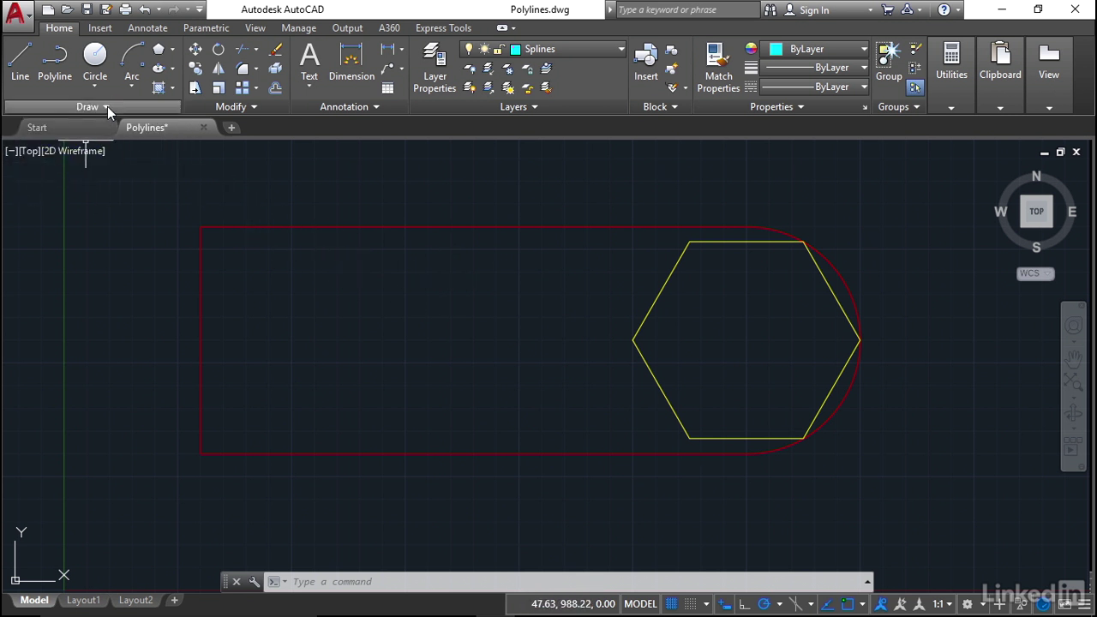
{"action": "left_click", "coordinate": [106, 105]}
{"action": "left_click", "coordinate": [11, 163]}
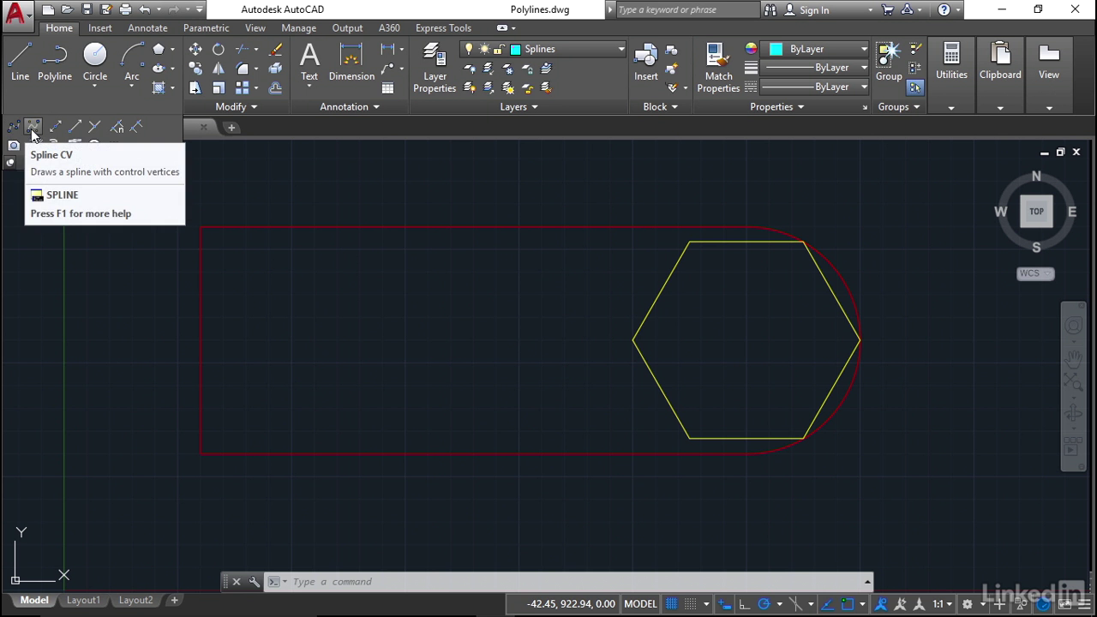
Draw a control-vertex spline from the polyline's left edge midpoint, zigzagging up and down through six vertices, to the hexagon's left corner
{"action": "left_click", "coordinate": [32, 129]}
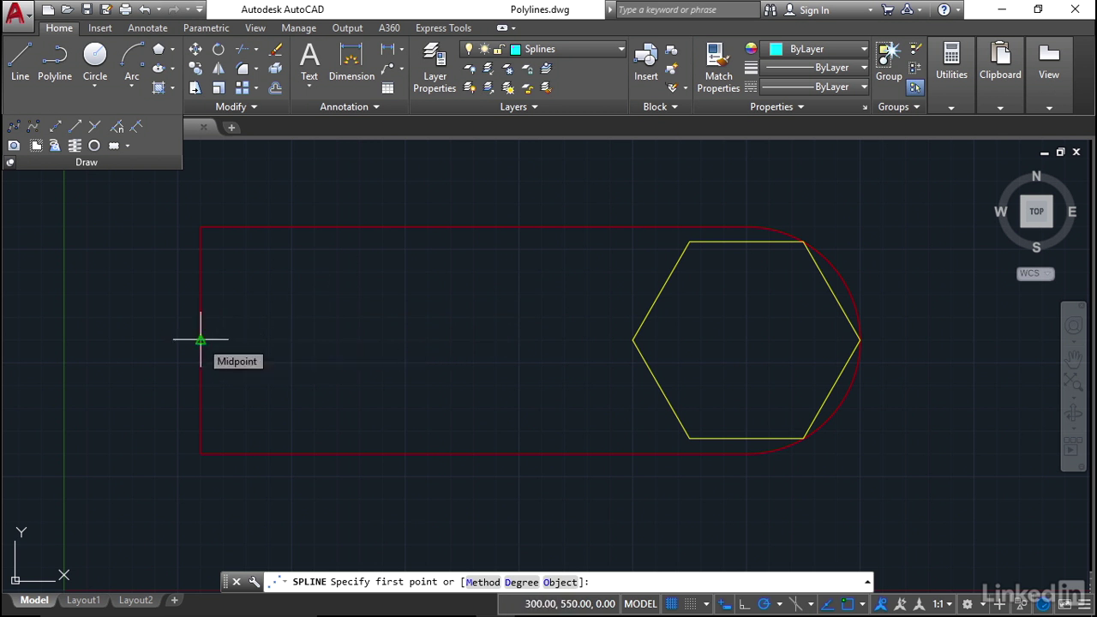
{"action": "left_click", "coordinate": [201, 340]}
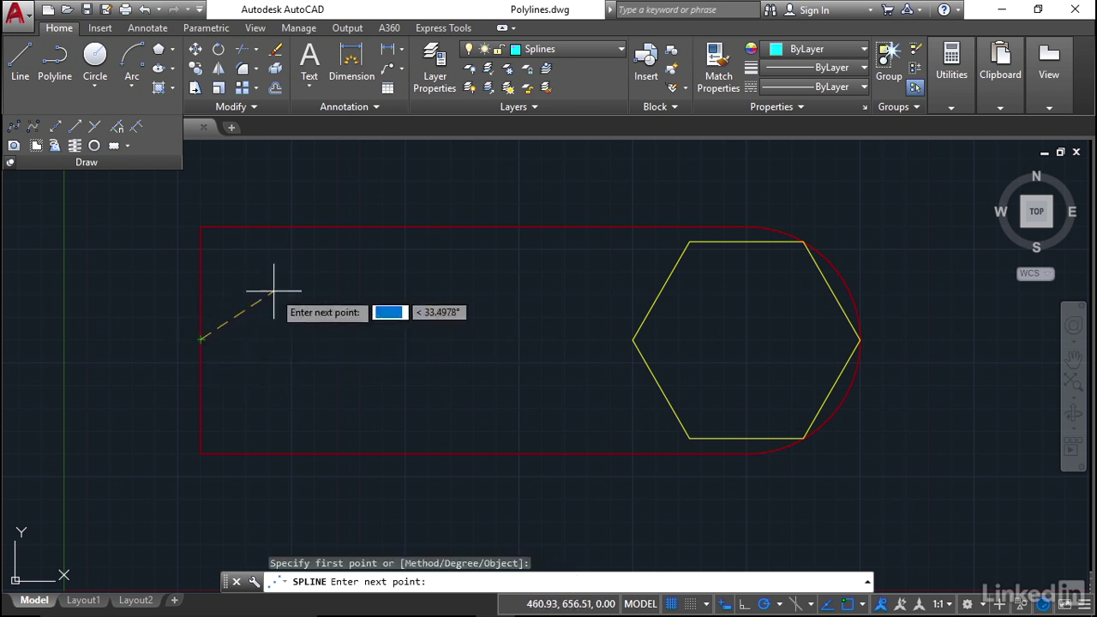
{"action": "left_click", "coordinate": [301, 265]}
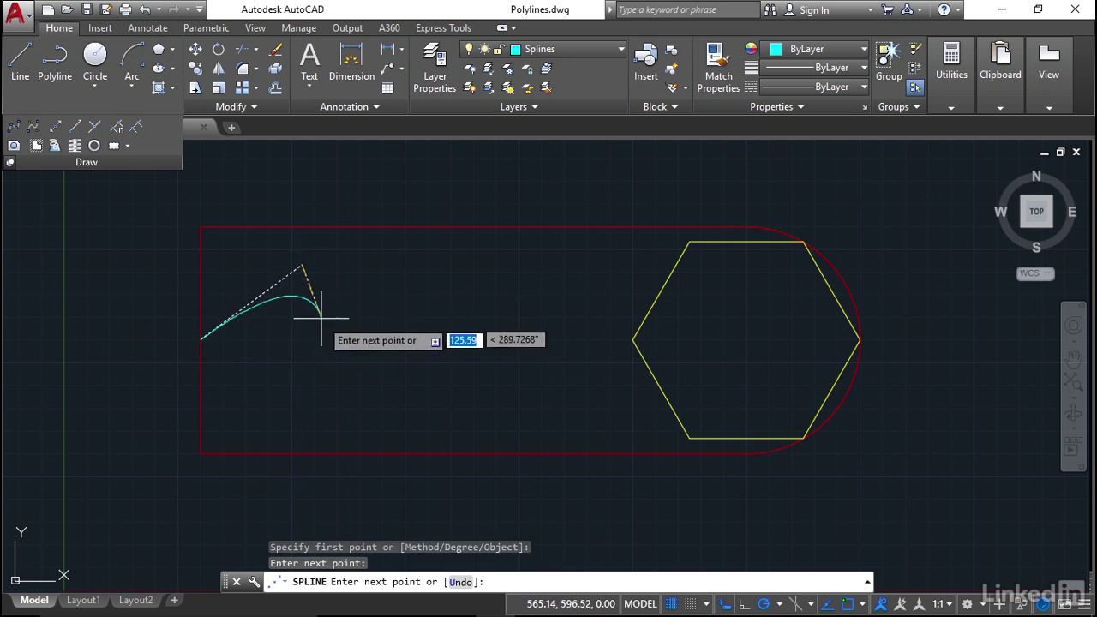
{"action": "left_click", "coordinate": [348, 406]}
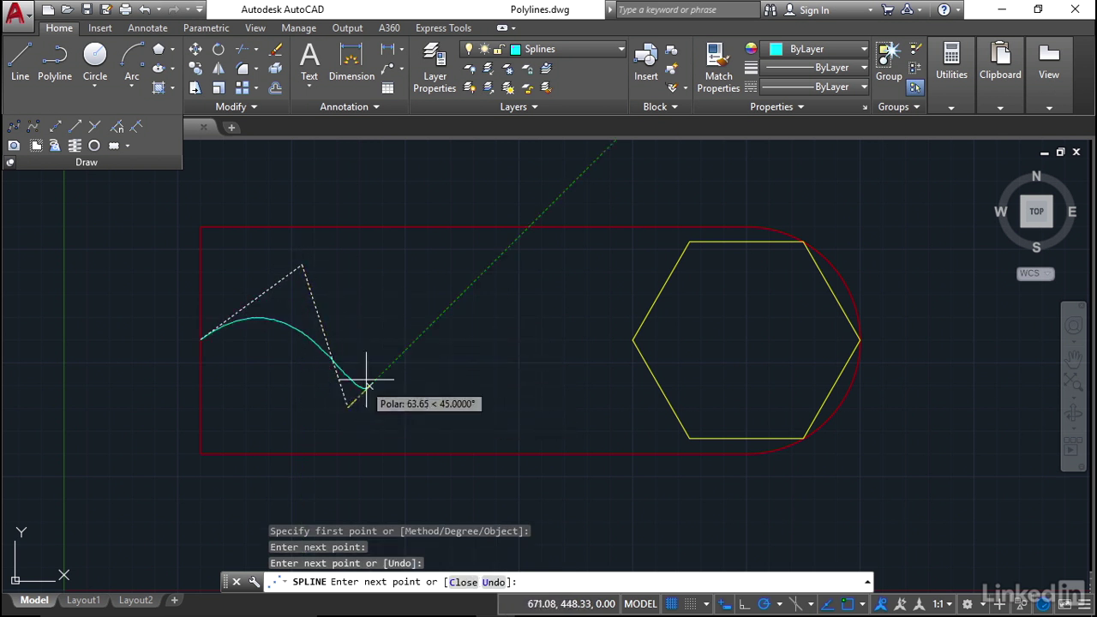
{"action": "left_click", "coordinate": [429, 267]}
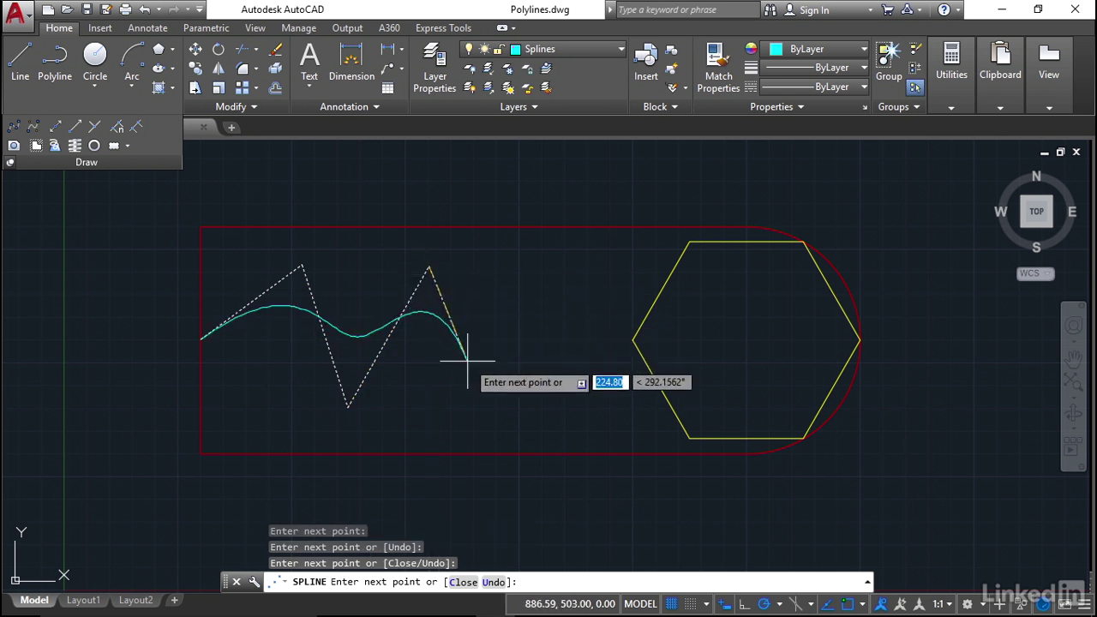
{"action": "left_click", "coordinate": [494, 406]}
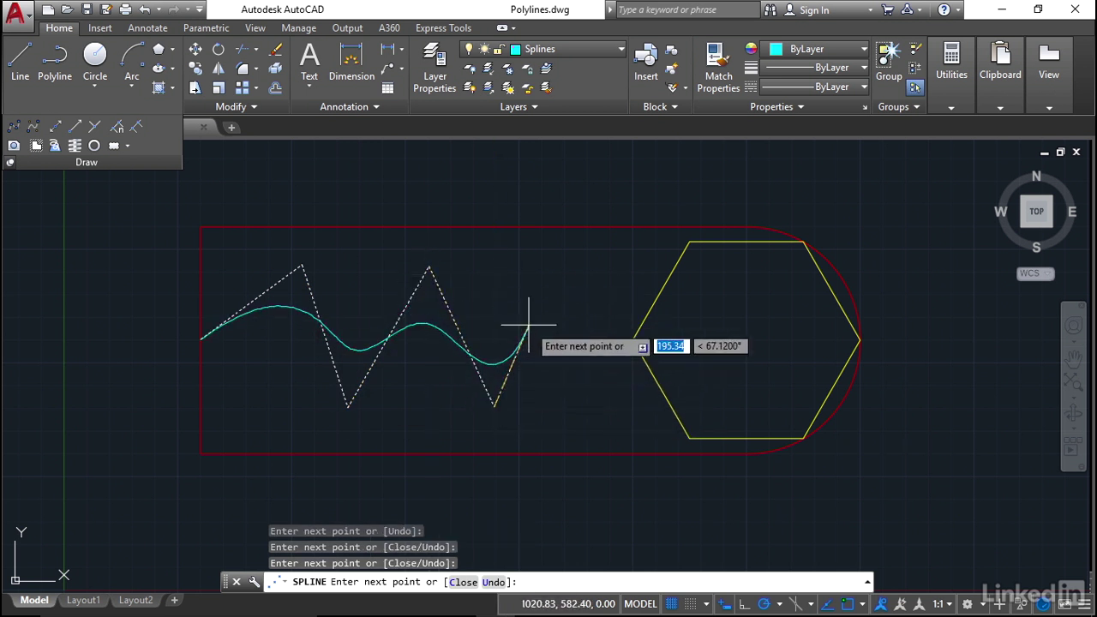
{"action": "left_click", "coordinate": [552, 260]}
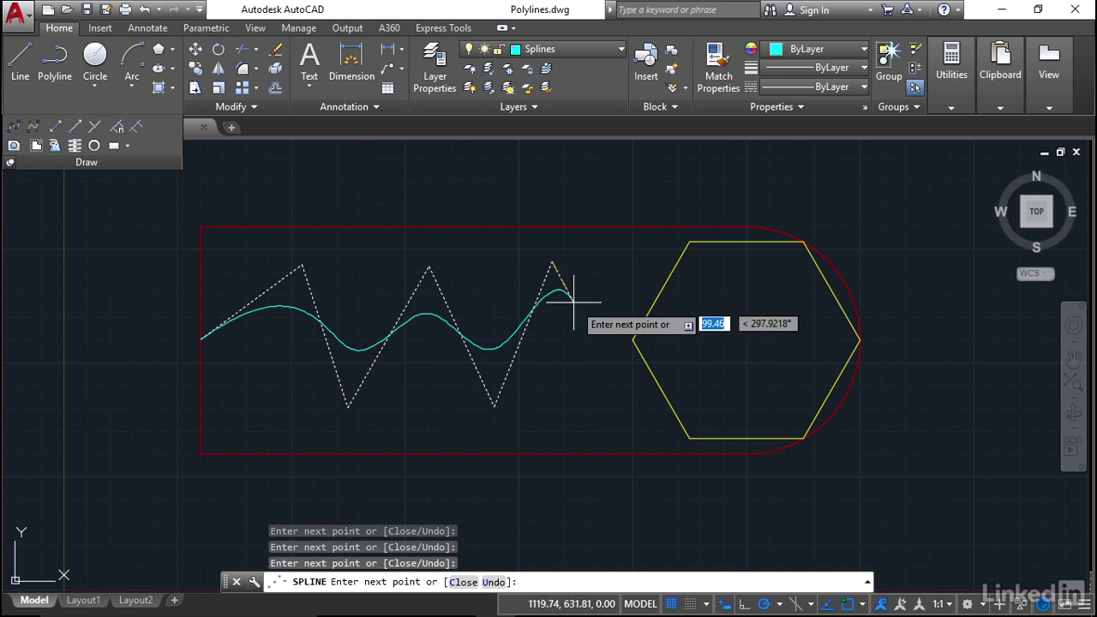
{"action": "left_click", "coordinate": [600, 409]}
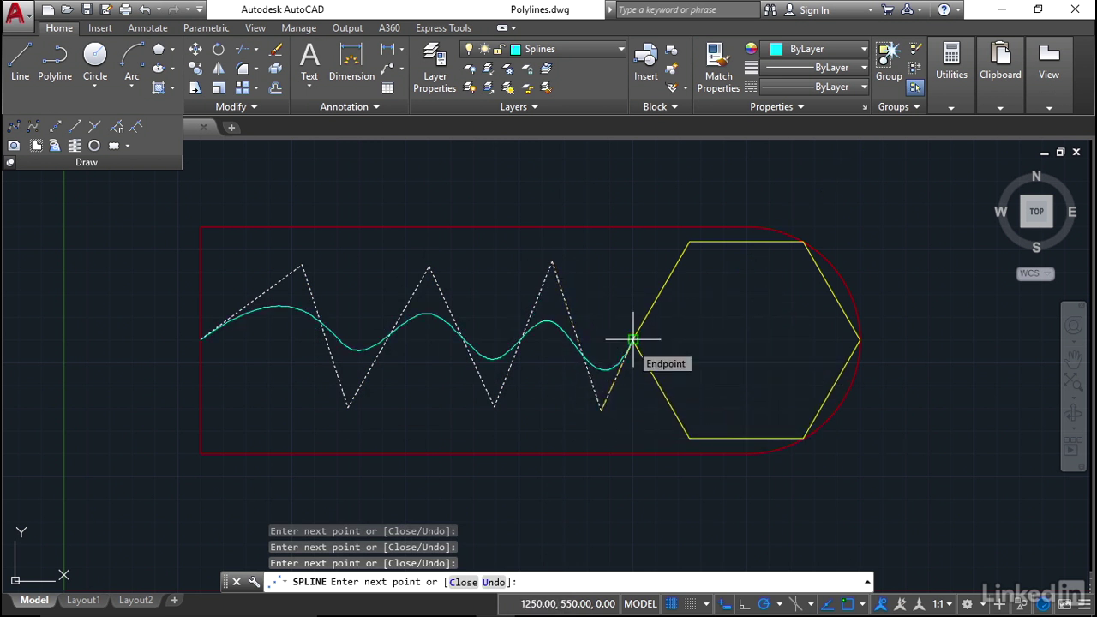
{"action": "left_click", "coordinate": [632, 340]}
{"action": "key", "text": "Return"}
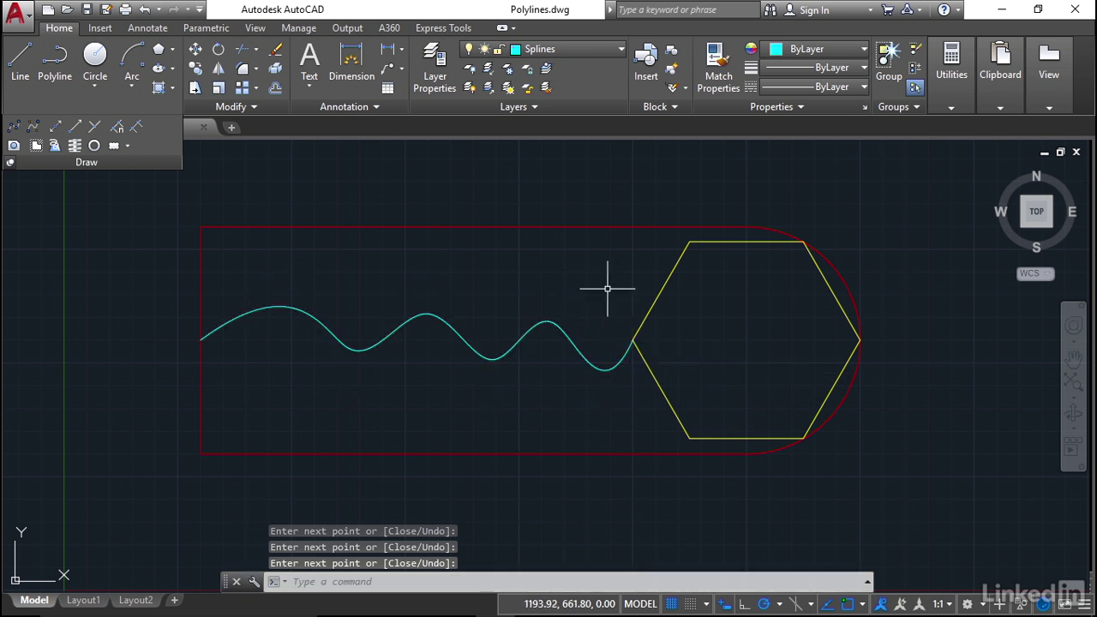
Switch the spline's grips to Fit and stretch the first interior fit point straight up to just below the polyline's upper edge
{"action": "left_click", "coordinate": [558, 324]}
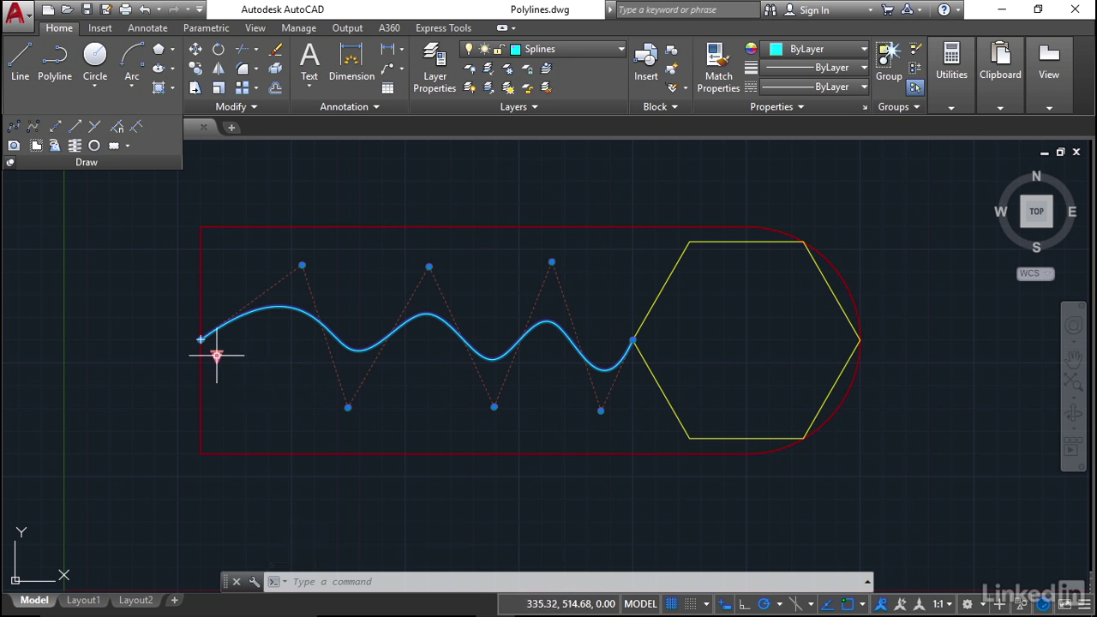
{"action": "mouse_move", "coordinate": [217, 354]}
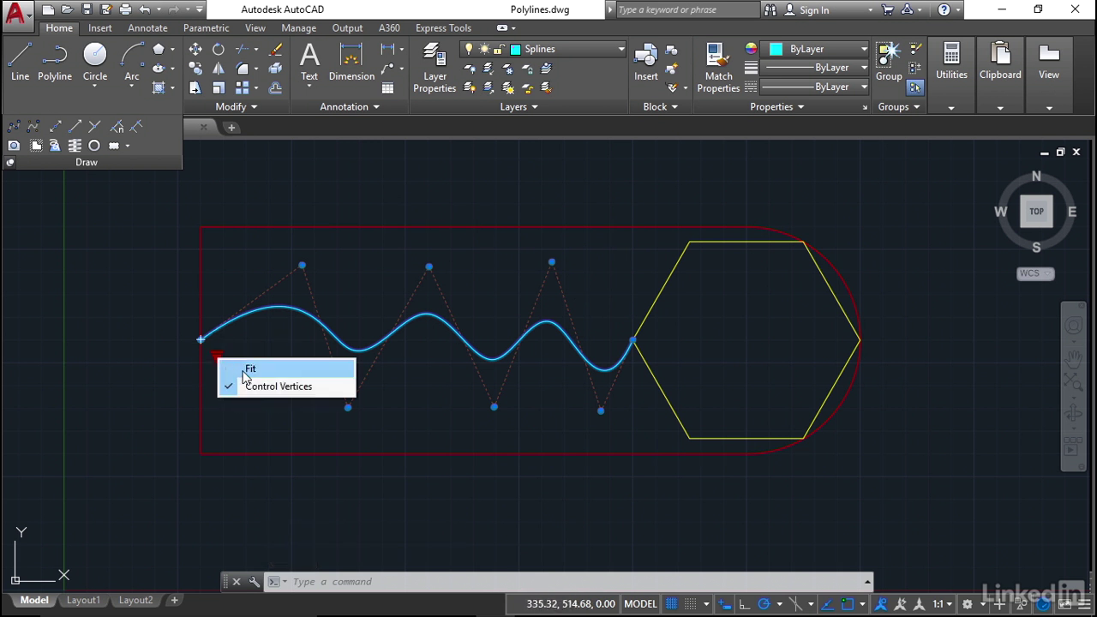
{"action": "left_click", "coordinate": [246, 369]}
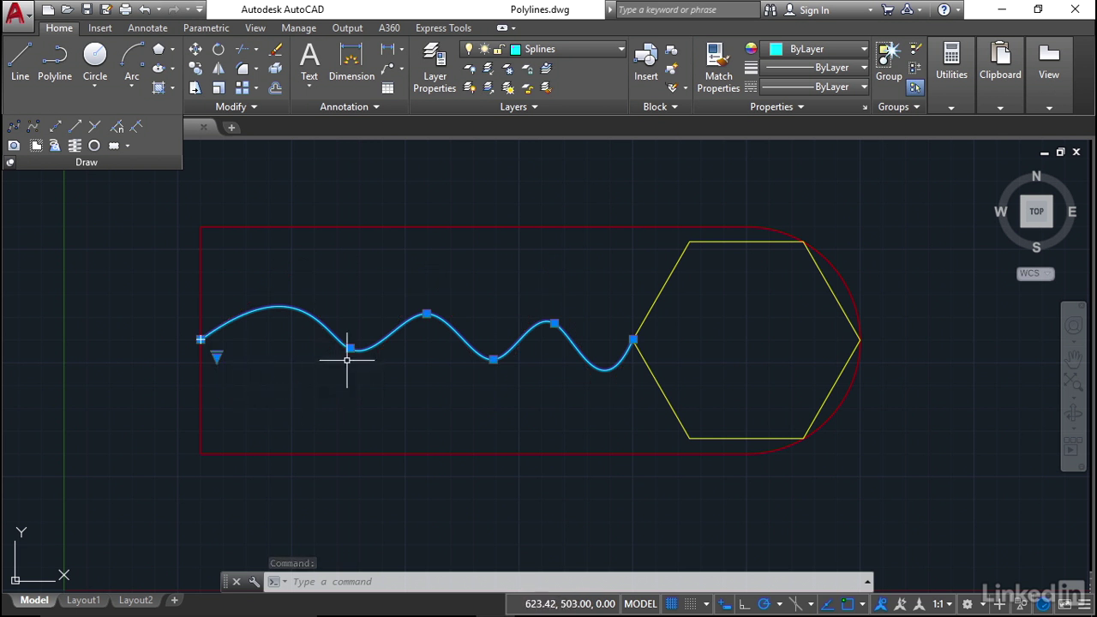
{"action": "left_click", "coordinate": [350, 348]}
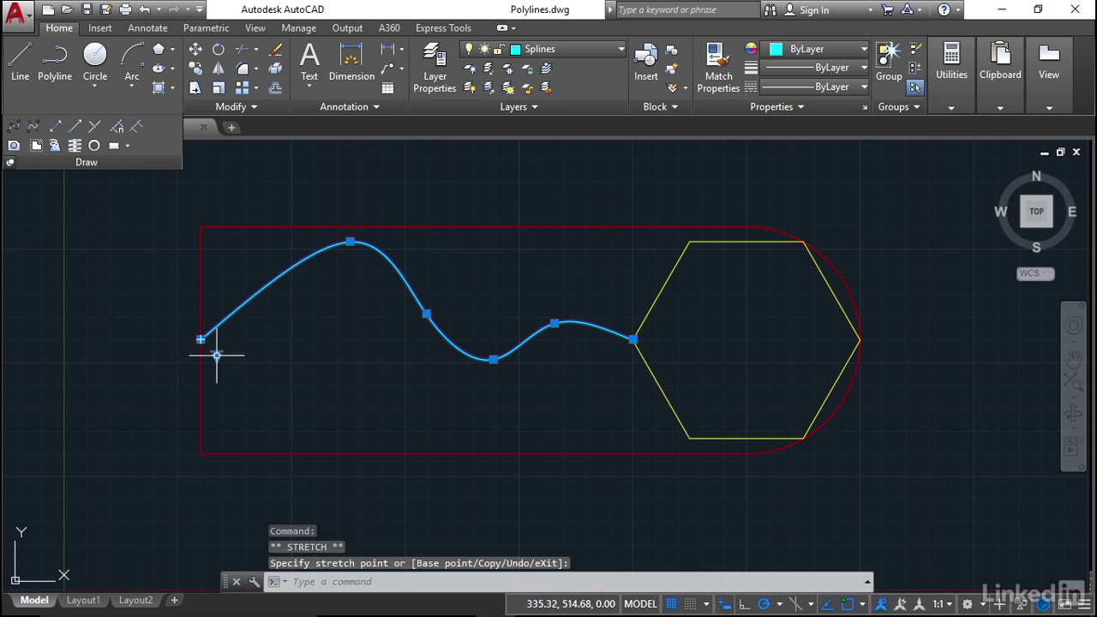
Switch the spline back to Control Vertices and stretch the vertex above the polyline down to near its lower edge
{"action": "mouse_move", "coordinate": [216, 360]}
{"action": "left_click", "coordinate": [262, 387]}
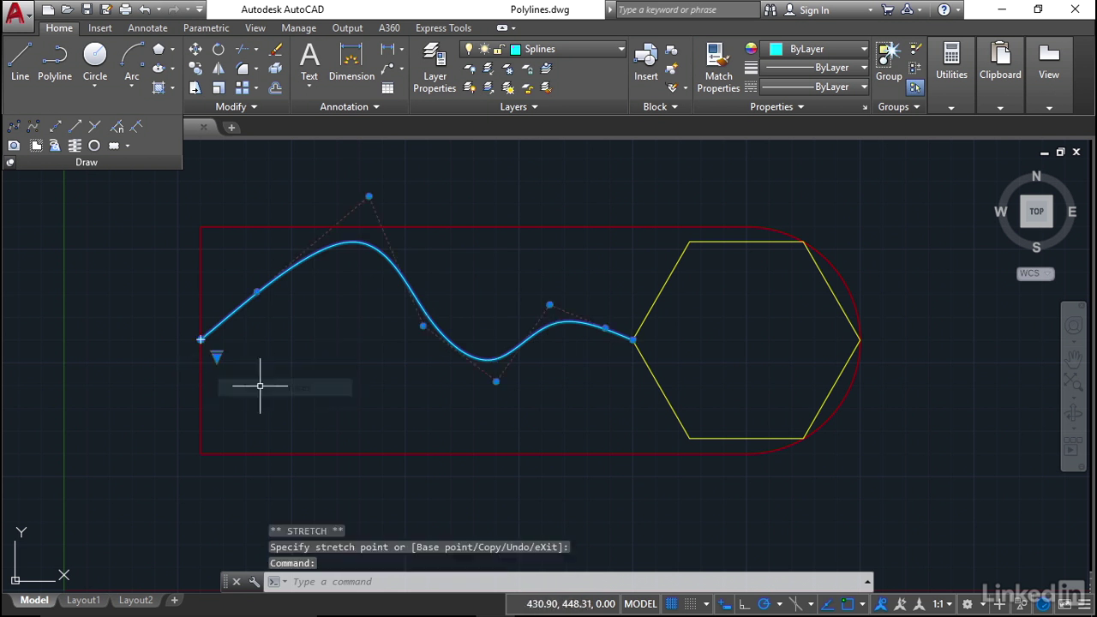
{"action": "left_click", "coordinate": [369, 197]}
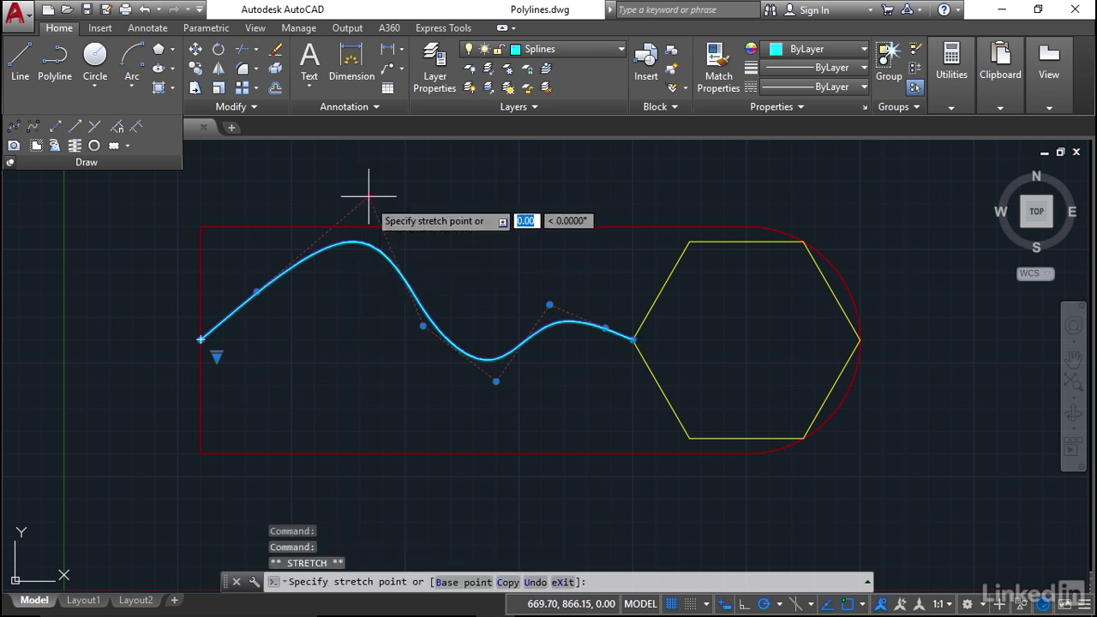
{"action": "left_click", "coordinate": [350, 418]}
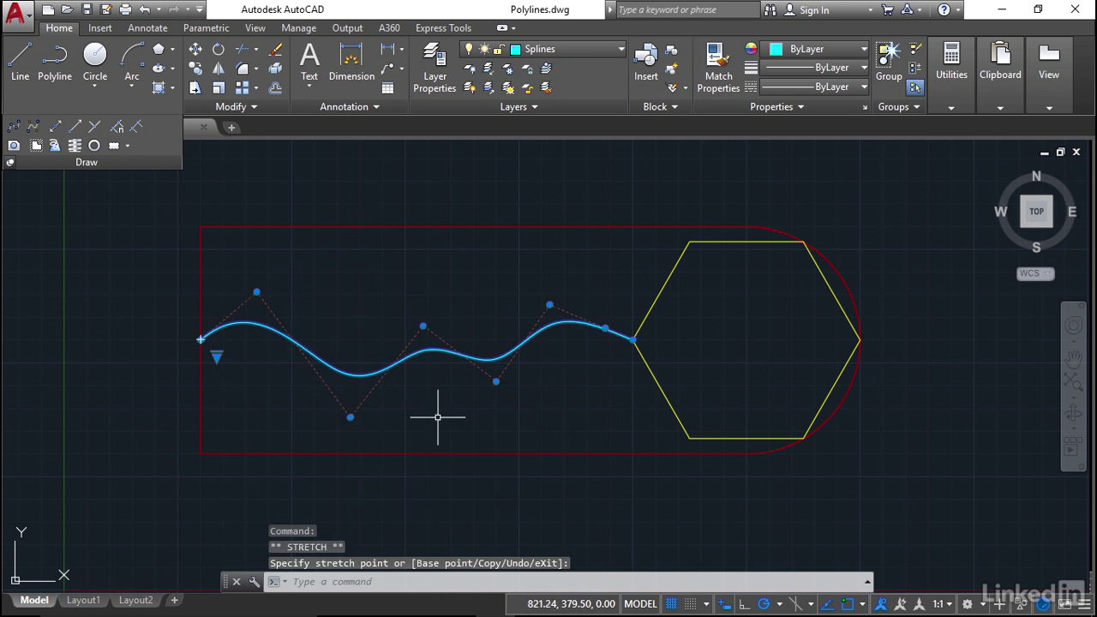